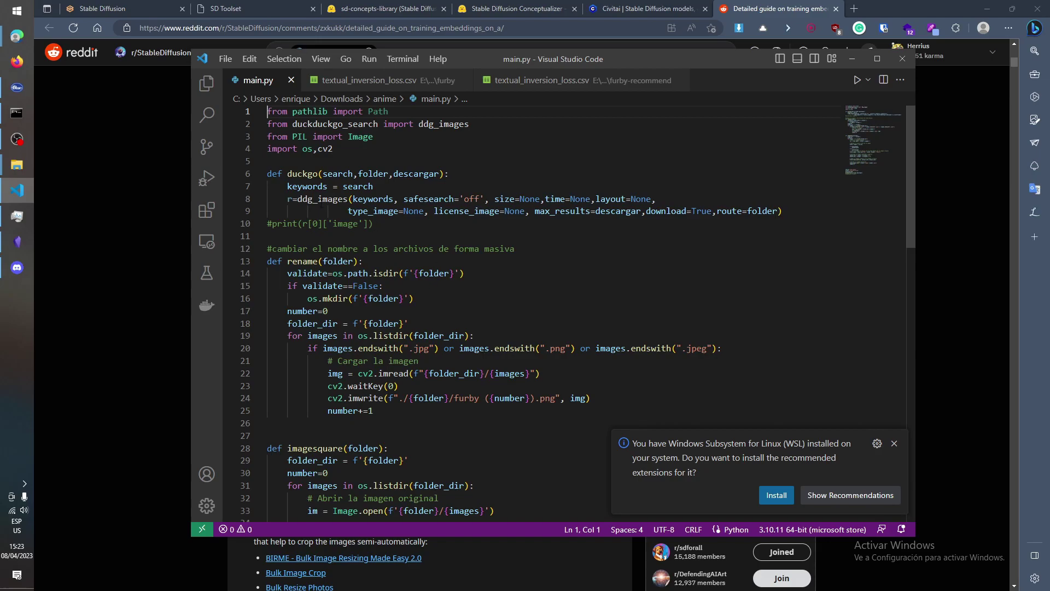
Dismiss the WSL extension notice and review main.py, including the furby search term, folder and download count settings
click(895, 443)
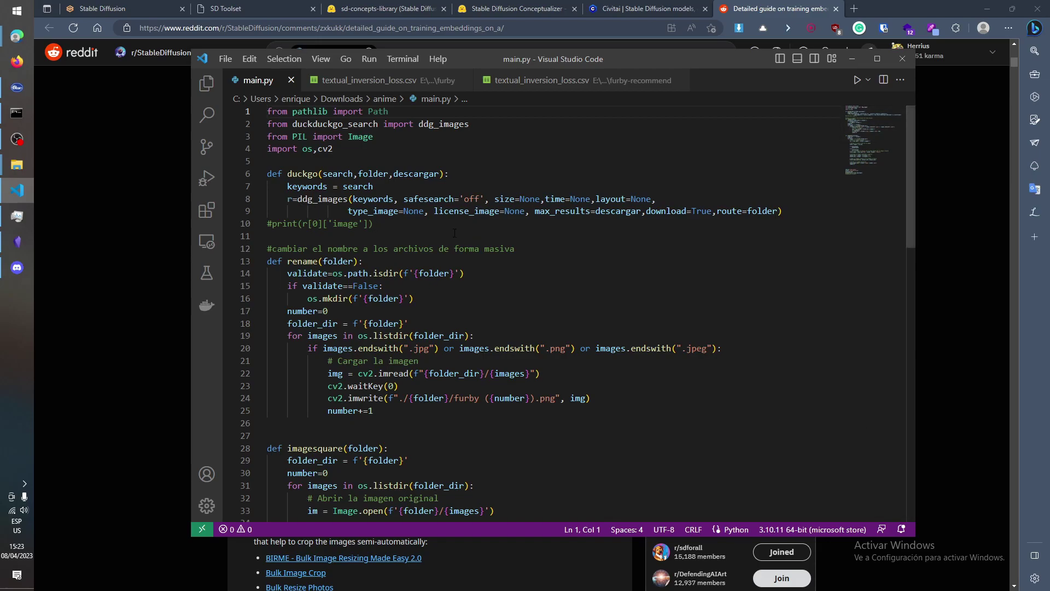
scroll(475, 226, down, 12)
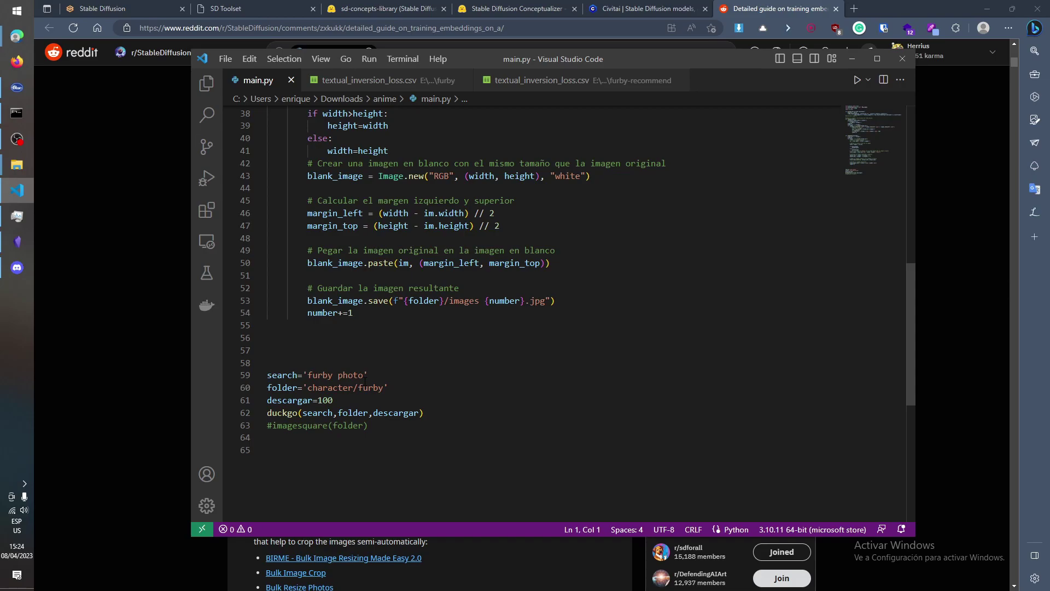
scroll(372, 422, up, 12)
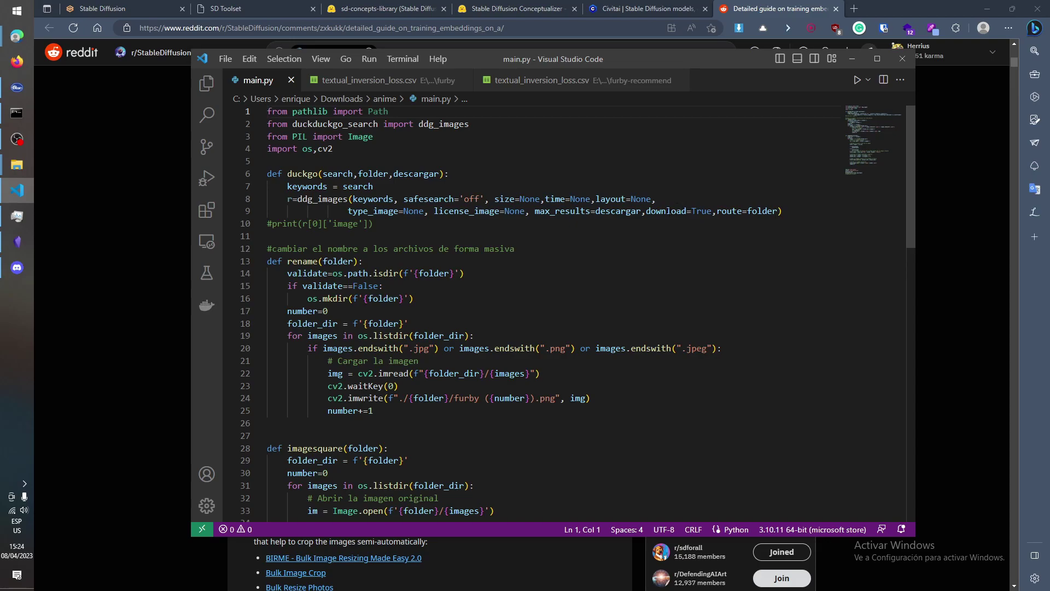
scroll(346, 435, down, 12)
drag(313, 342, 362, 342)
click(367, 368)
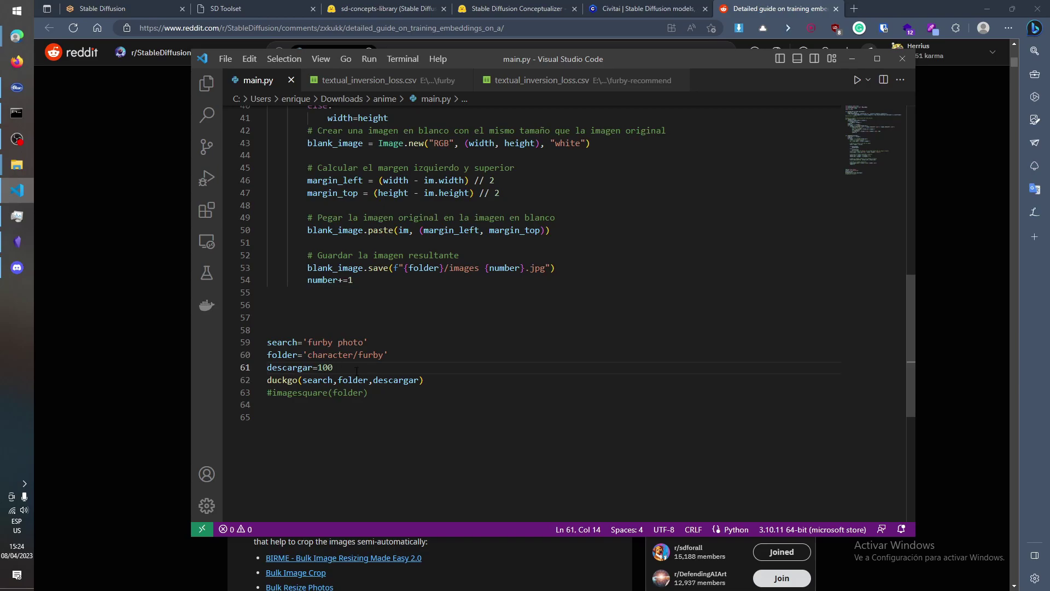
Switch to File Explorer and examine the downloaded images in the furby folder, viewing furby (55).jpg full size
key(alt+Tab)
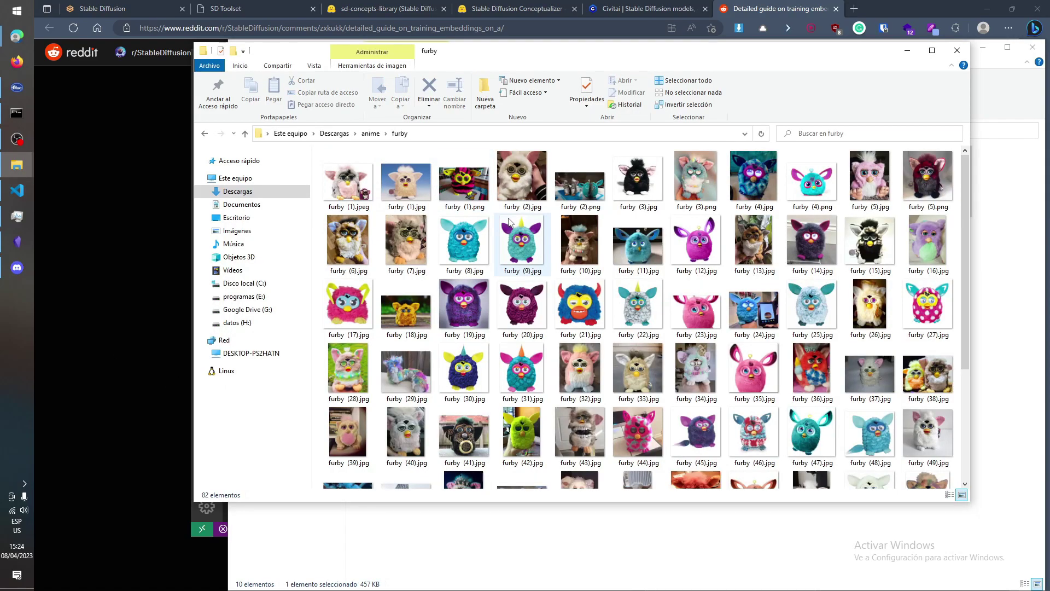
double_click(768, 50)
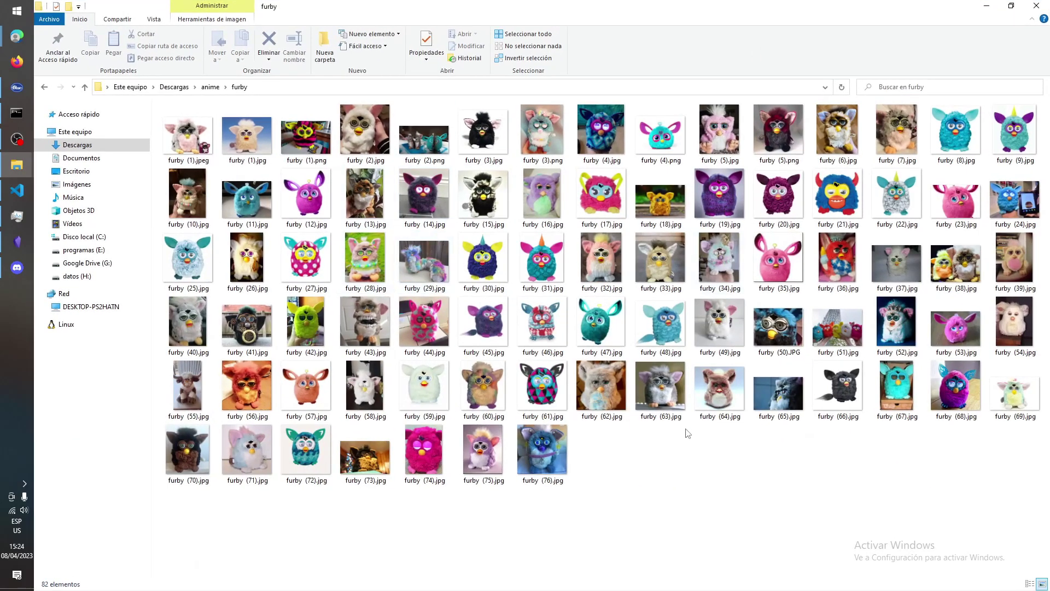
drag(1004, 513, 195, 118)
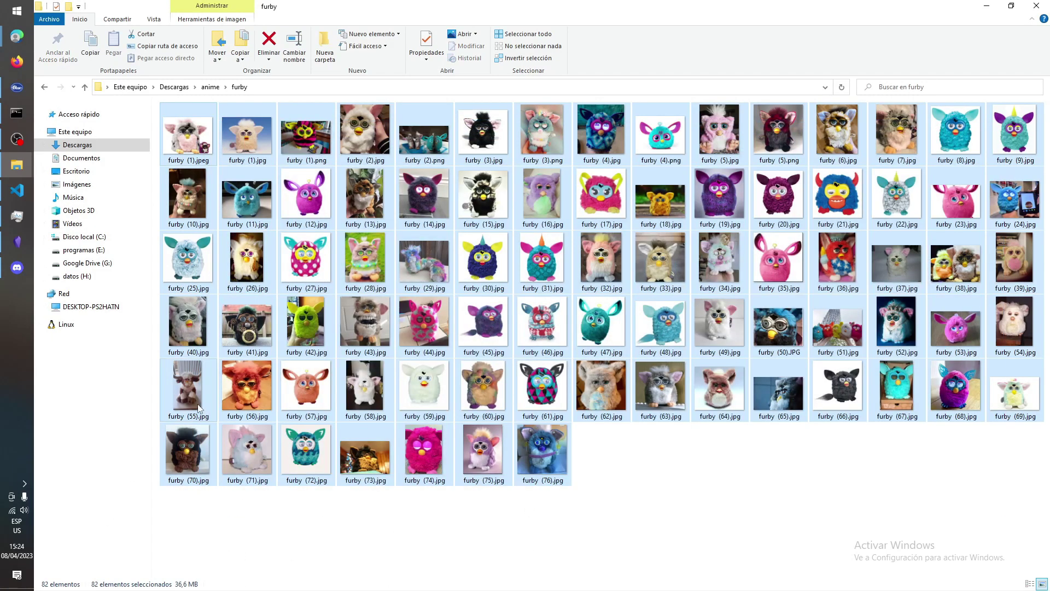
double_click(188, 385)
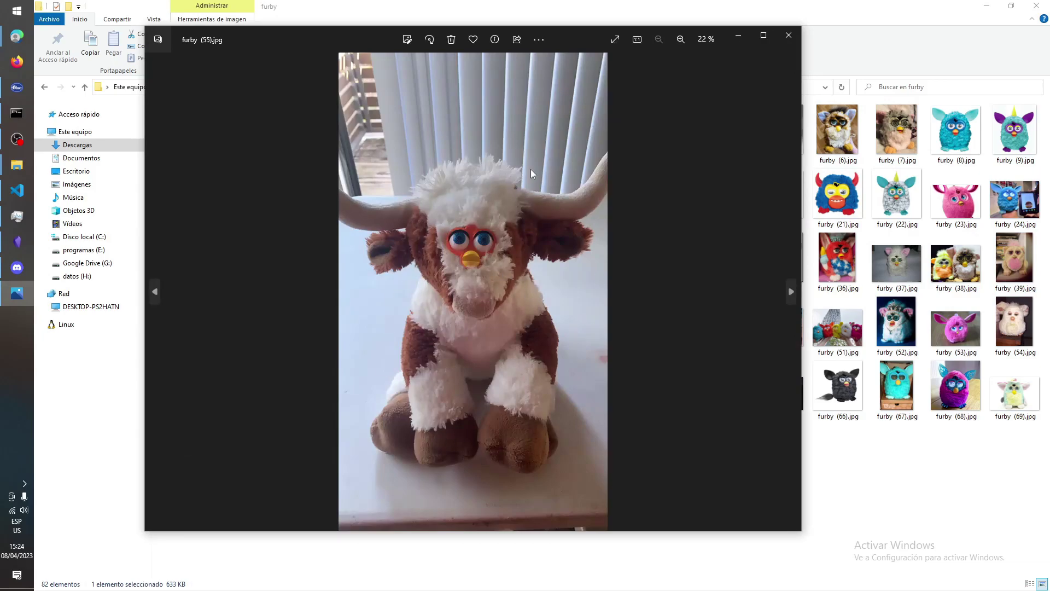
key(Escape)
click(633, 441)
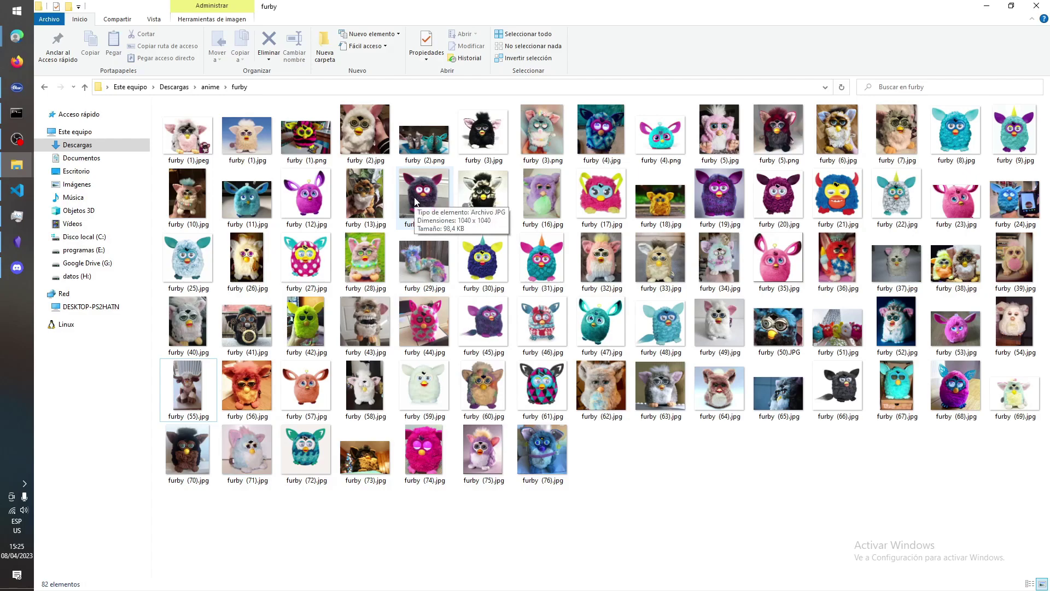
Inspect the furby square folder and read the caption in resultado's 00000-0-furby (1).txt file
key(alt+Up)
double_click(225, 145)
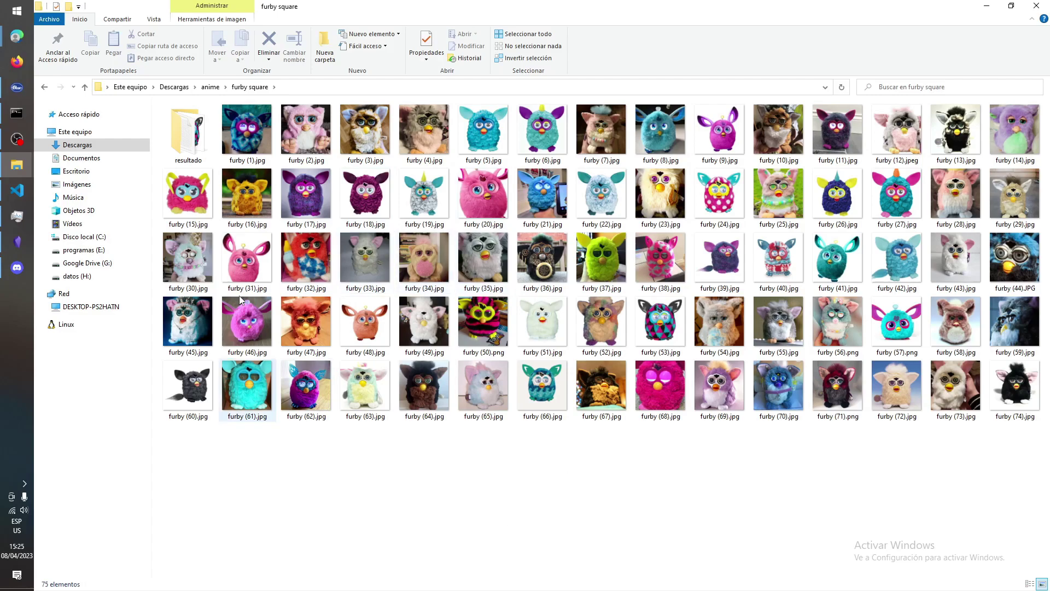
double_click(205, 164)
double_click(203, 133)
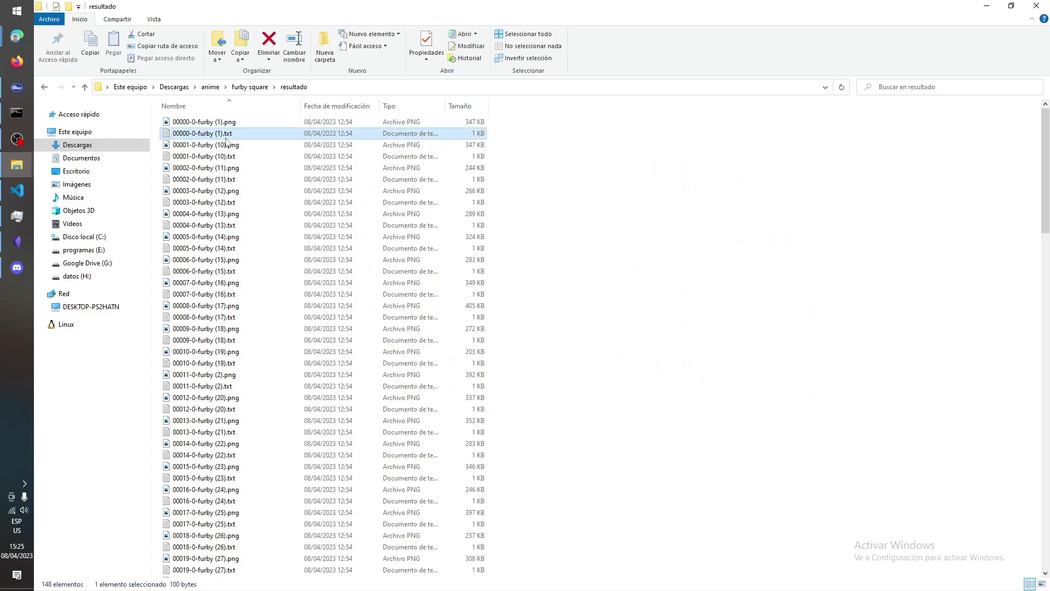
drag(503, 155, 826, 169)
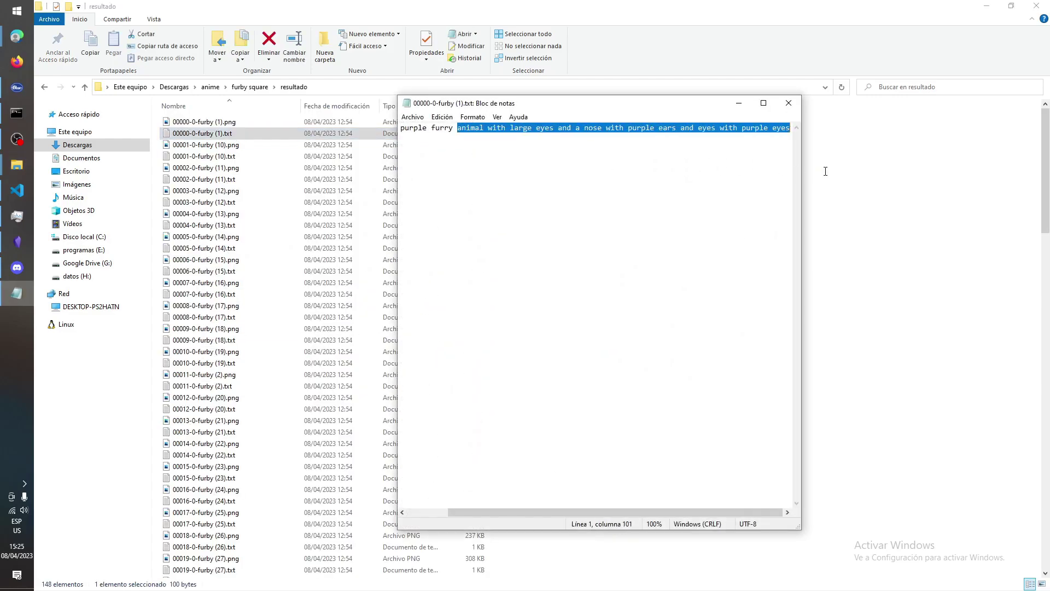
click(788, 103)
Delete the resultado folder from furby square and create a new folder there named resultados
key(alt+Left)
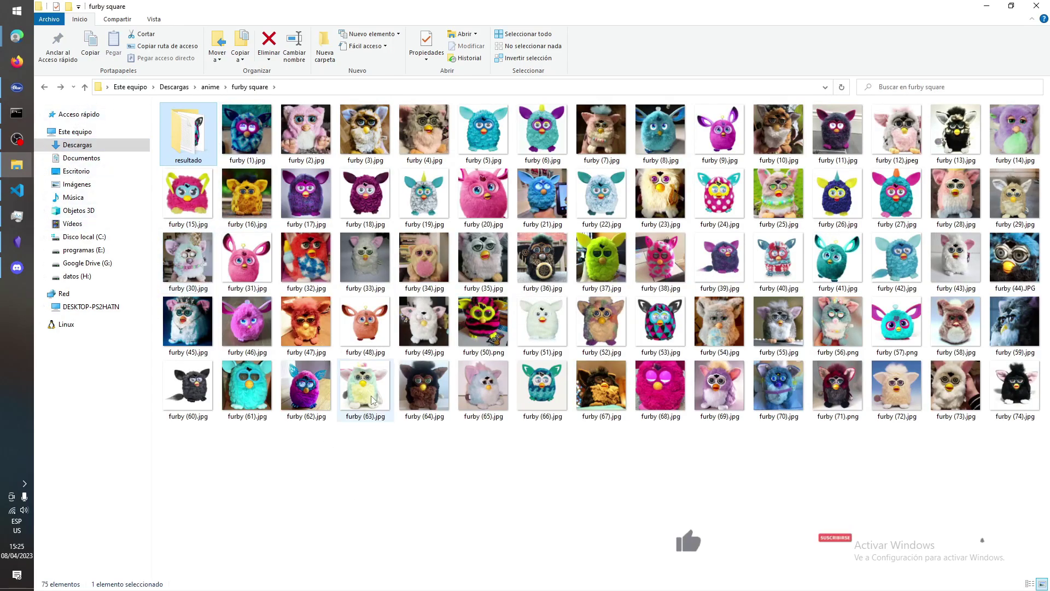
key(Delete)
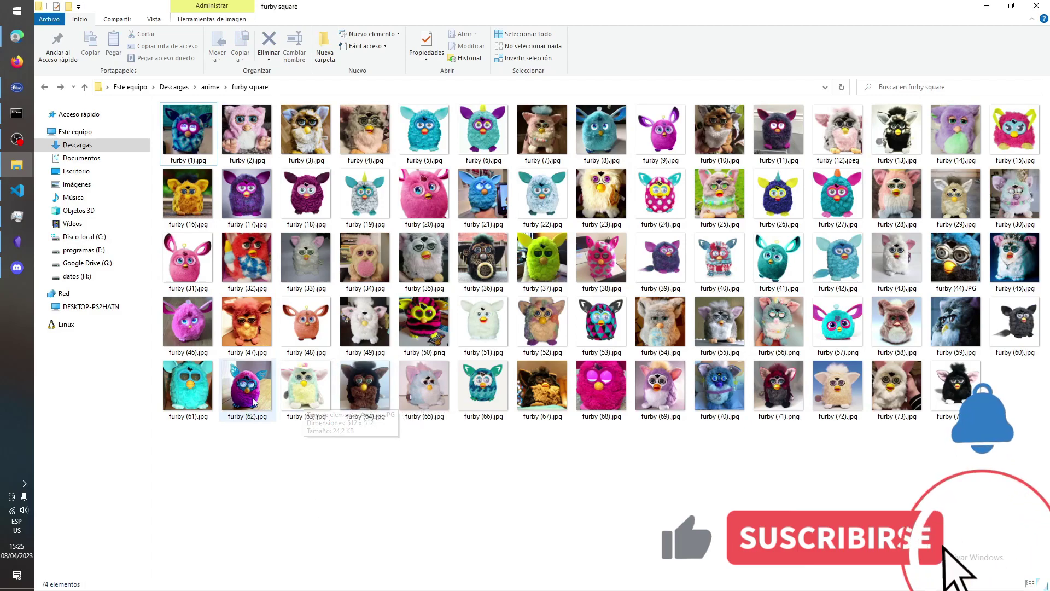
key(ctrl+shift+n)
text(resultados)
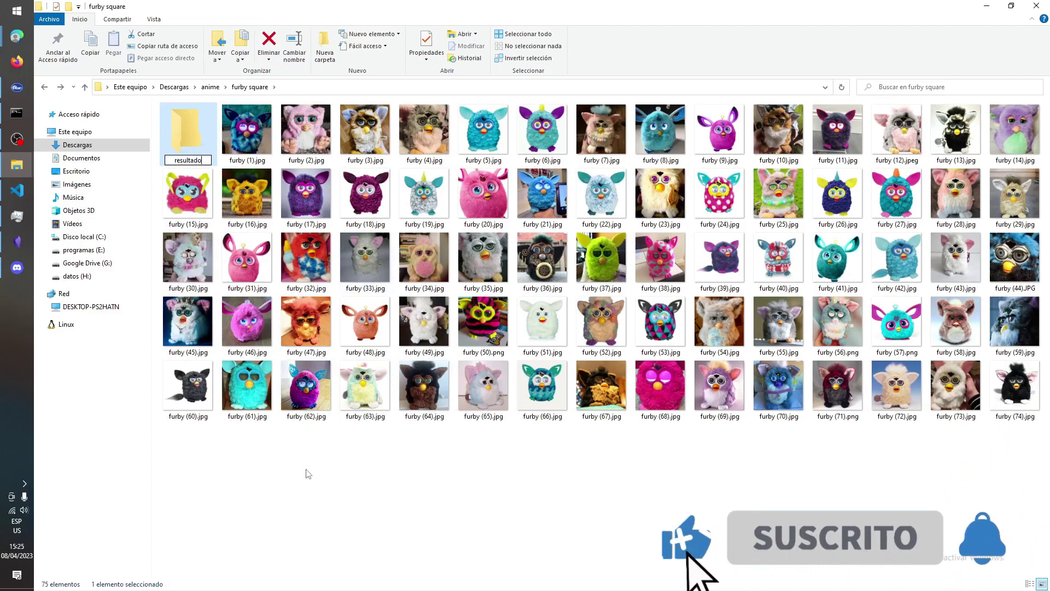
key(Return)
Switch to the Stable Diffusion web UI and open the image preprocessing settings for training
key(alt+Tab)
key(alt+Tab)
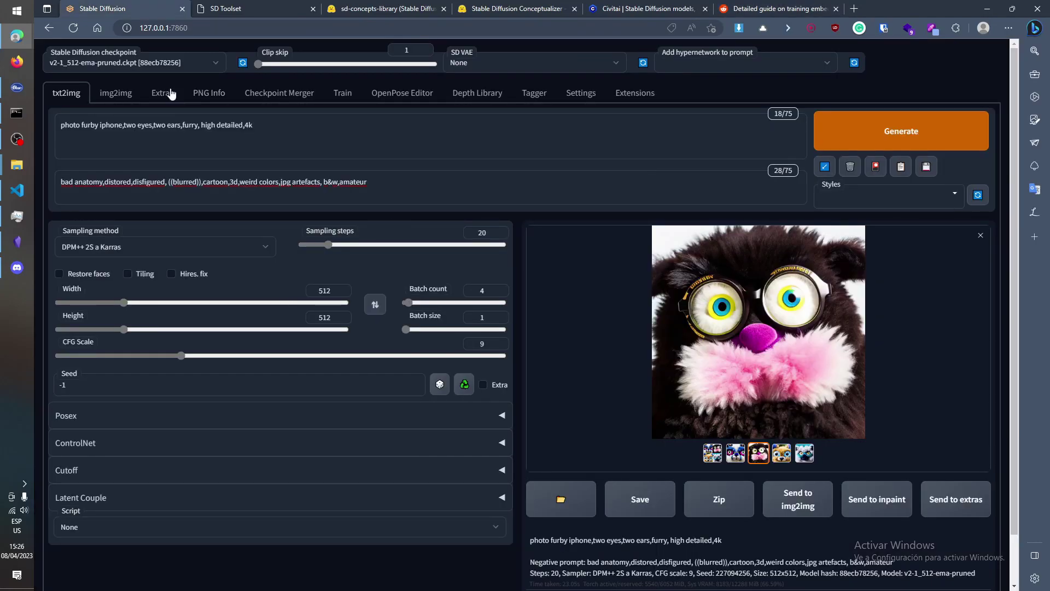
click(342, 93)
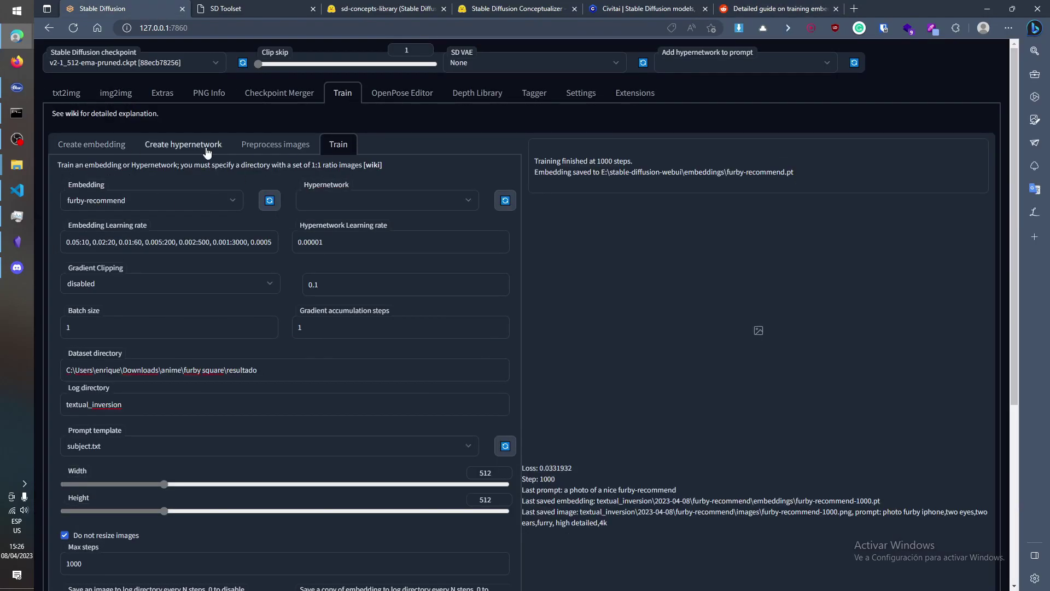
click(247, 145)
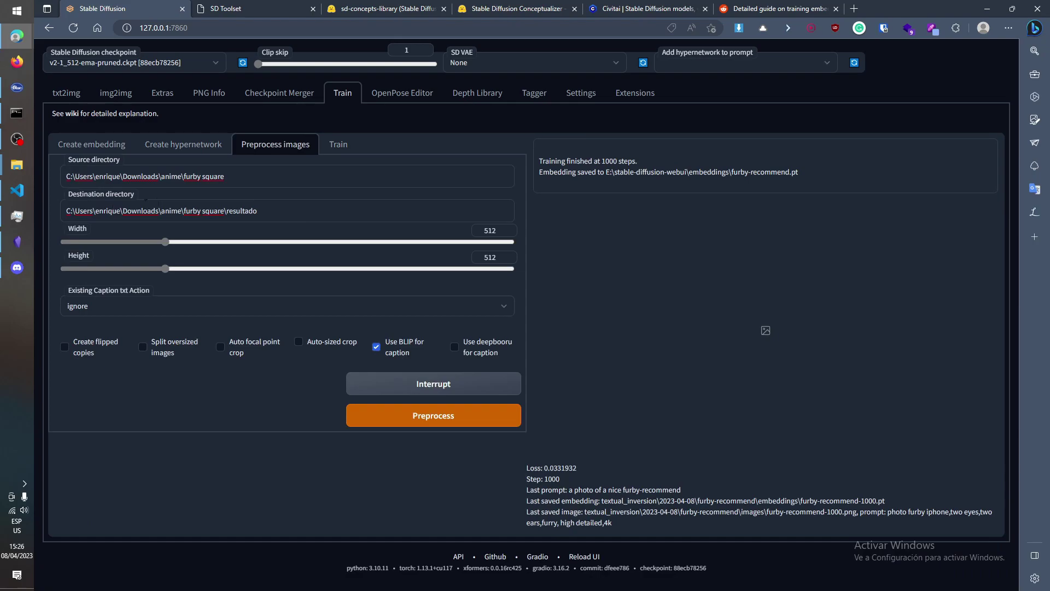
Set the preprocessing destination directory to the anime\furby square\resultados path and preprocess the images
triple_click(265, 182)
key(alt+Tab)
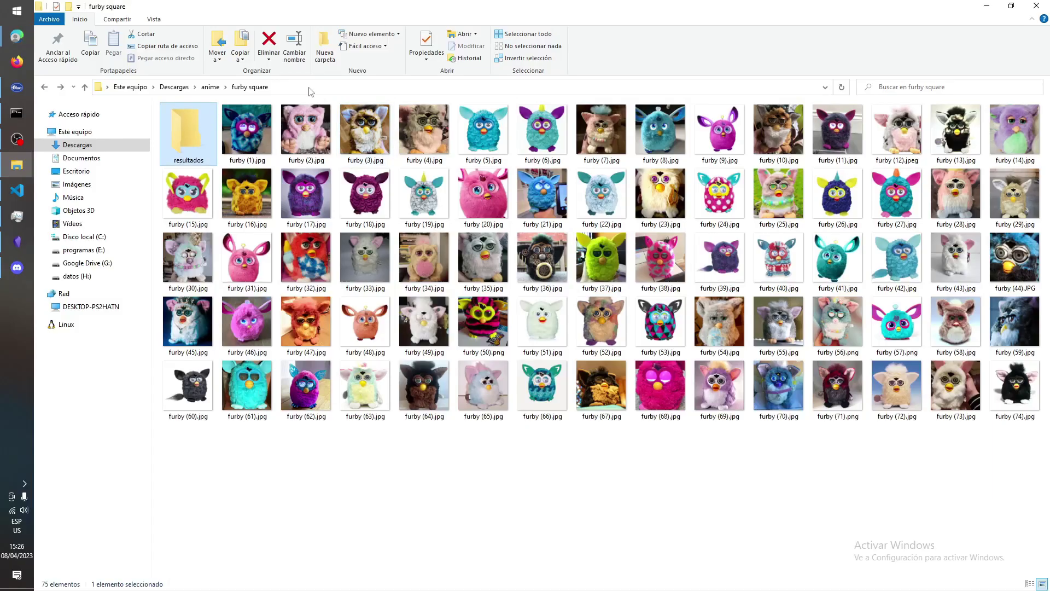
key(alt+Tab)
key(alt+Tab)
double_click(195, 143)
click(327, 89)
key(ctrl+c)
key(alt+Tab)
key(ctrl+v)
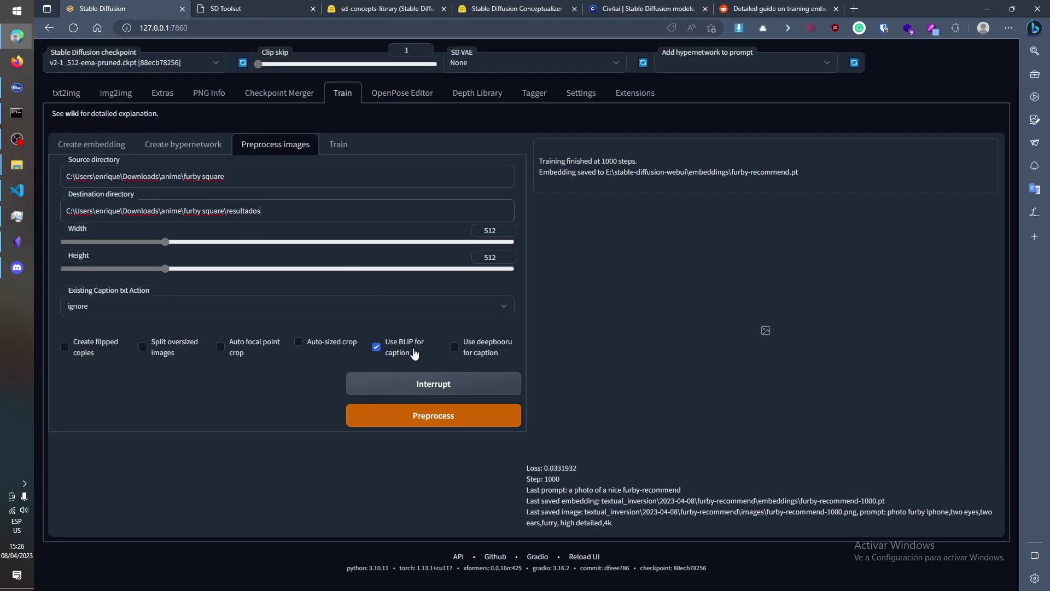
click(434, 419)
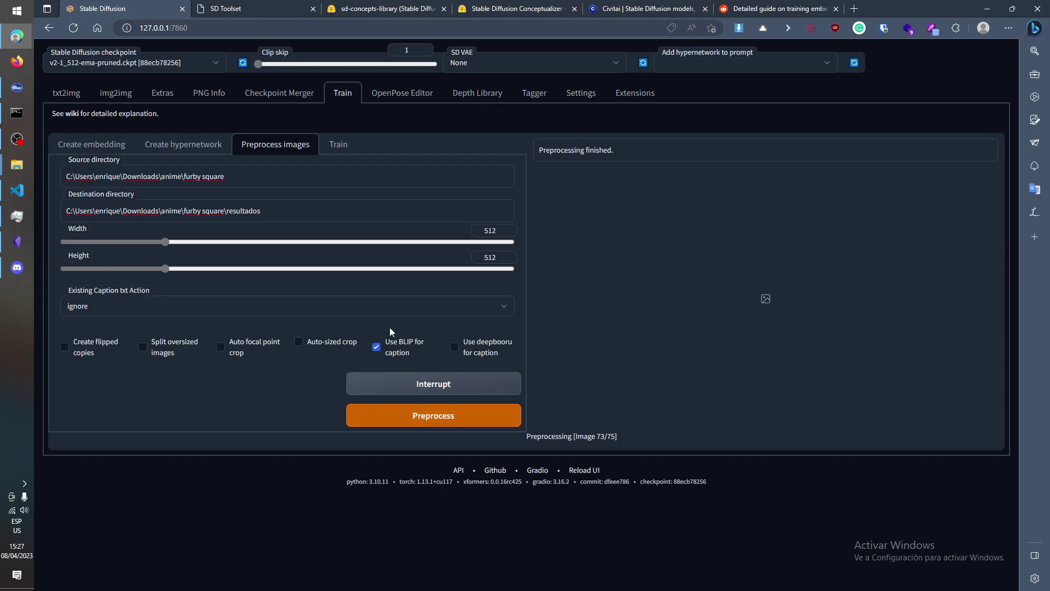
Switch to File Explorer and inspect the preprocessed files in the resultados folder
key(alt+Tab)
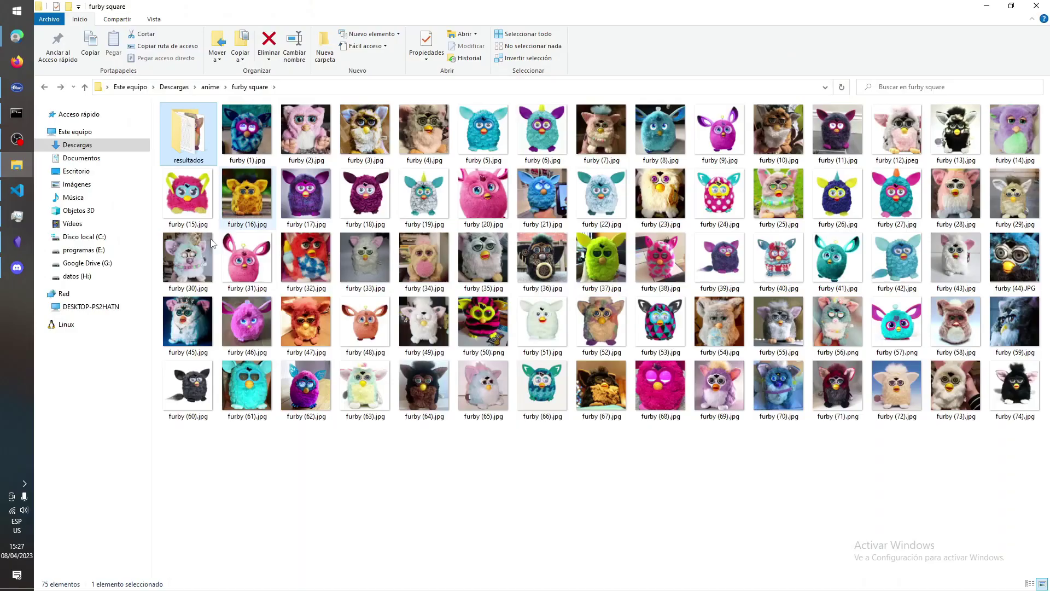
double_click(190, 156)
scroll(293, 325, down, 8)
key(BackSpace)
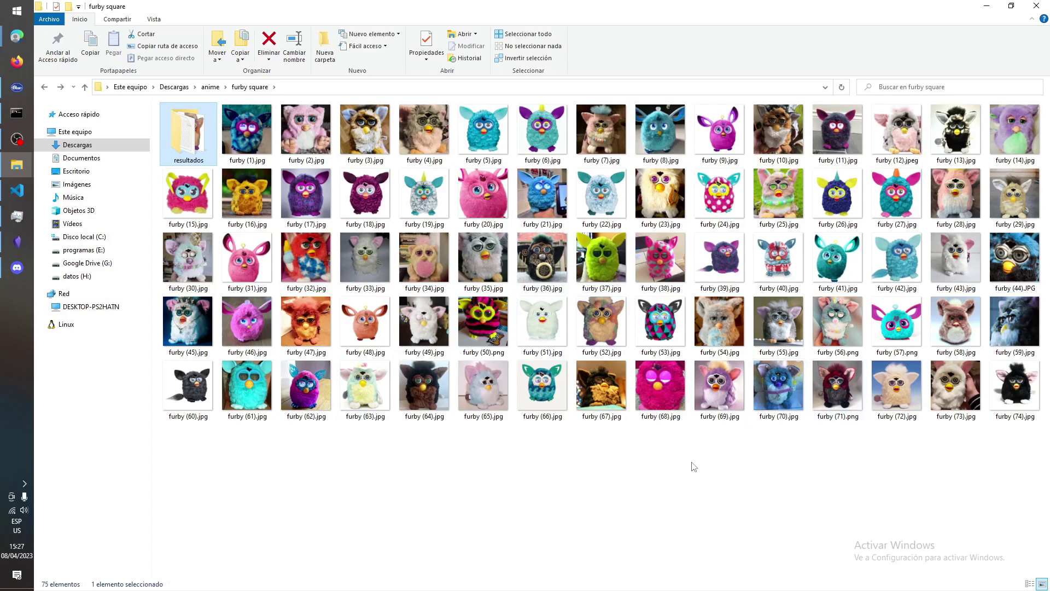
Back in the Stable Diffusion web UI, load the v1-5-pruned.ckpt checkpoint and check the available SD VAE and hypernetwork options
key(alt+Tab)
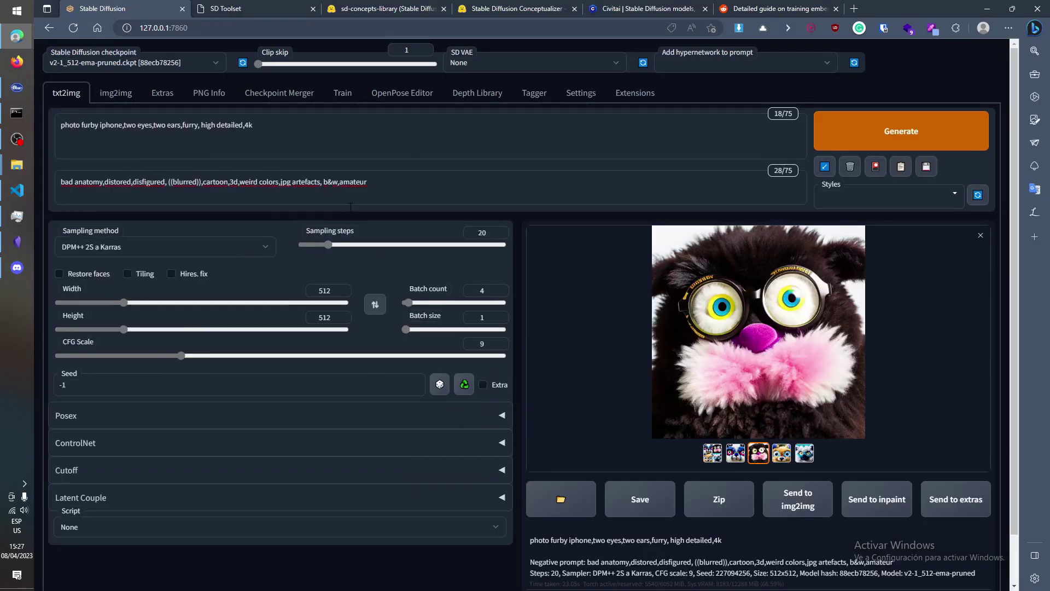
triple_click(426, 174)
click(132, 182)
click(141, 62)
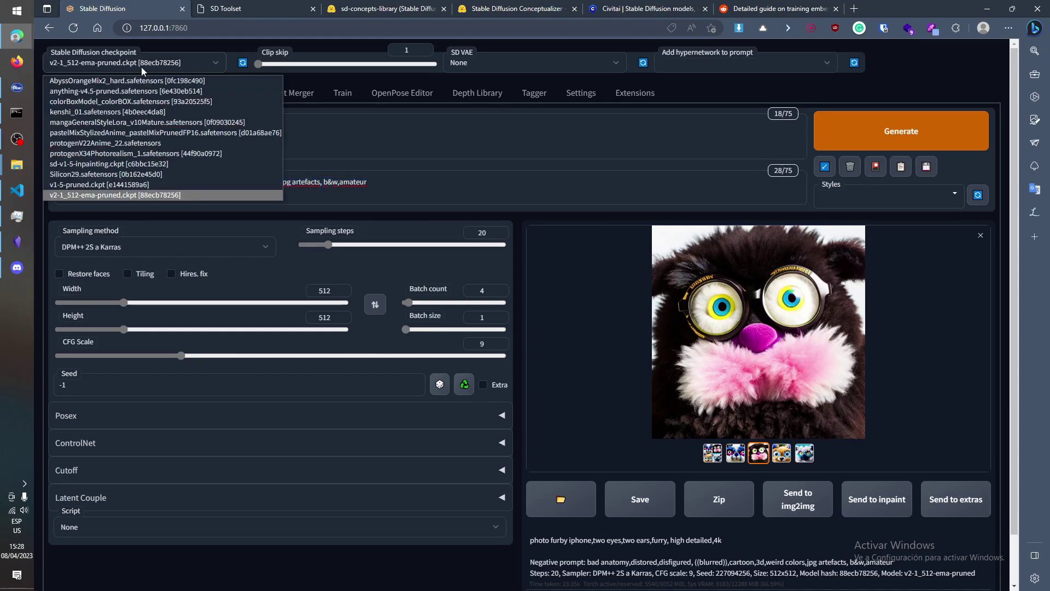
click(140, 80)
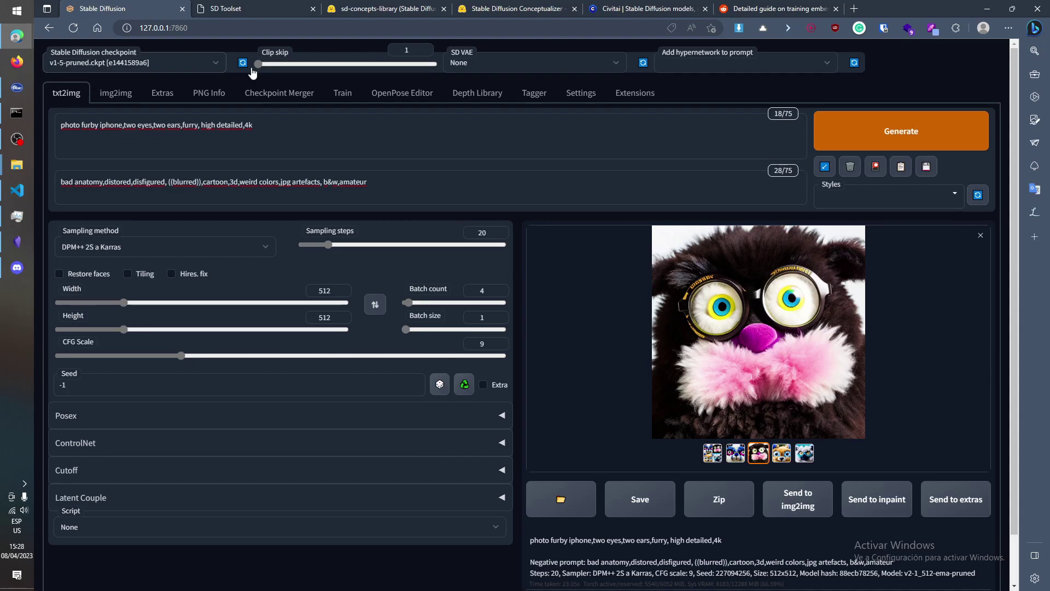
click(472, 57)
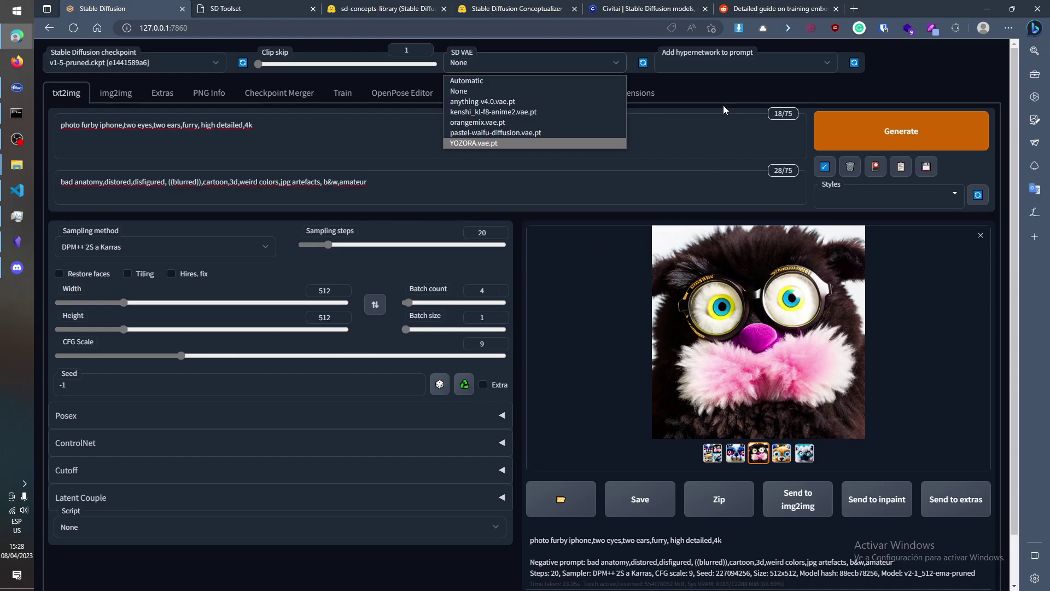
click(815, 65)
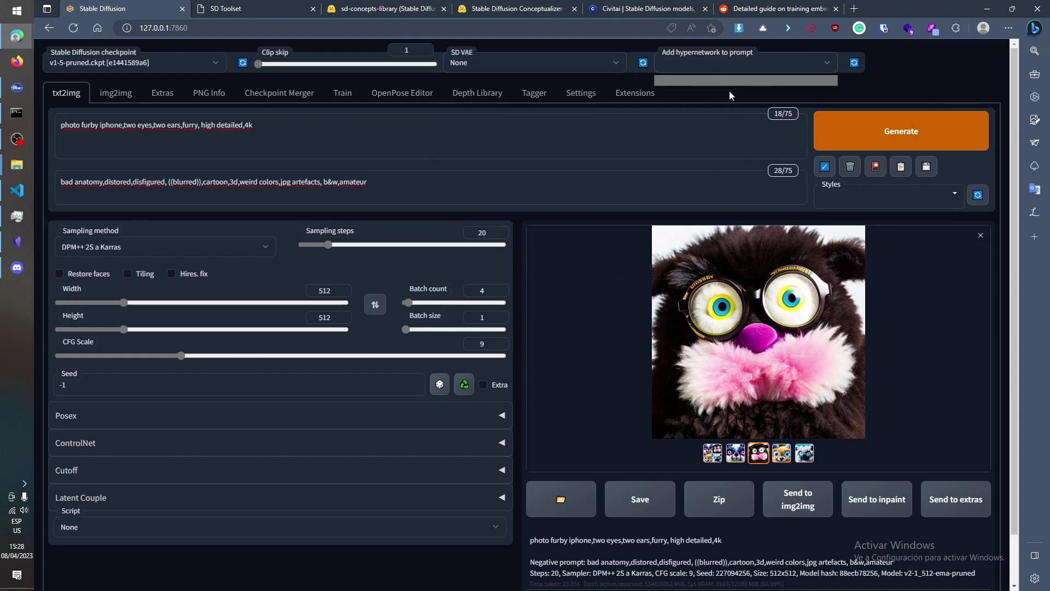
Name the new embedding furby-15-yt, set its initialization text to * and disable overwriting the old embedding
click(339, 97)
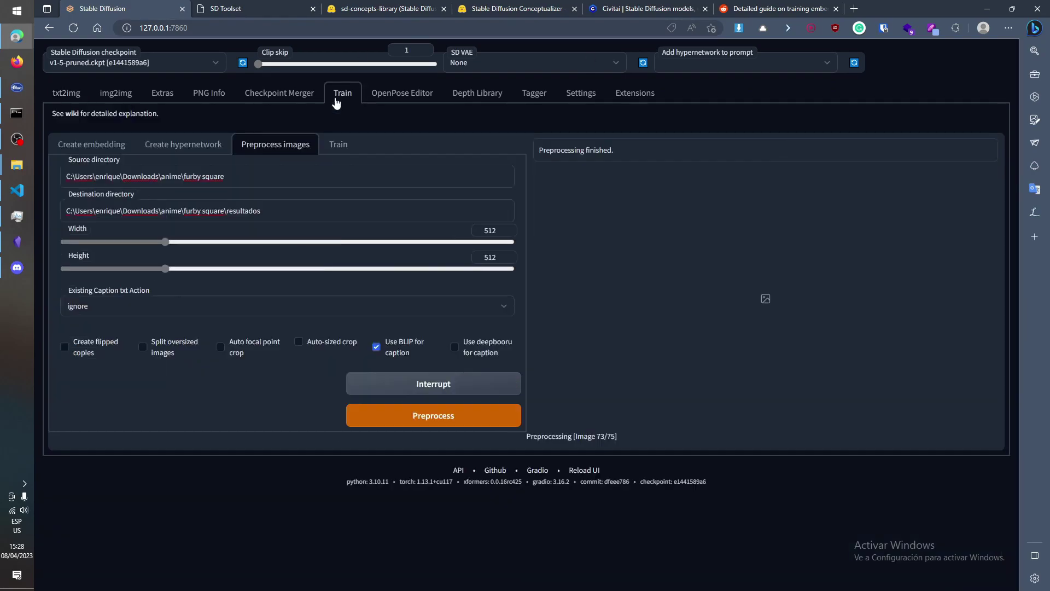
click(101, 149)
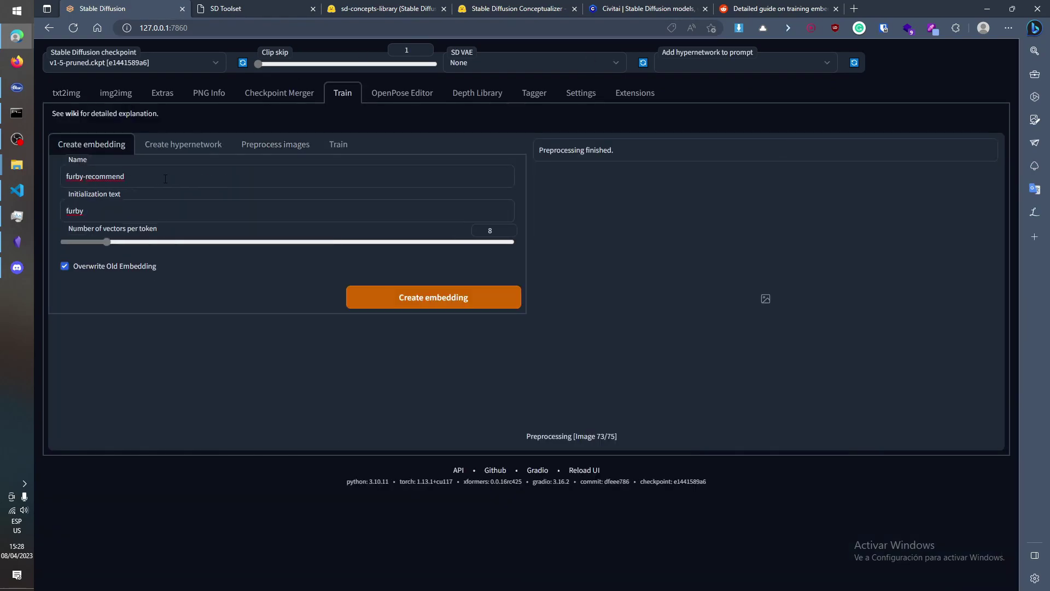
drag(165, 179, 15, 187)
text(fur)
click(65, 266)
drag(108, 212, 48, 217)
text(*)
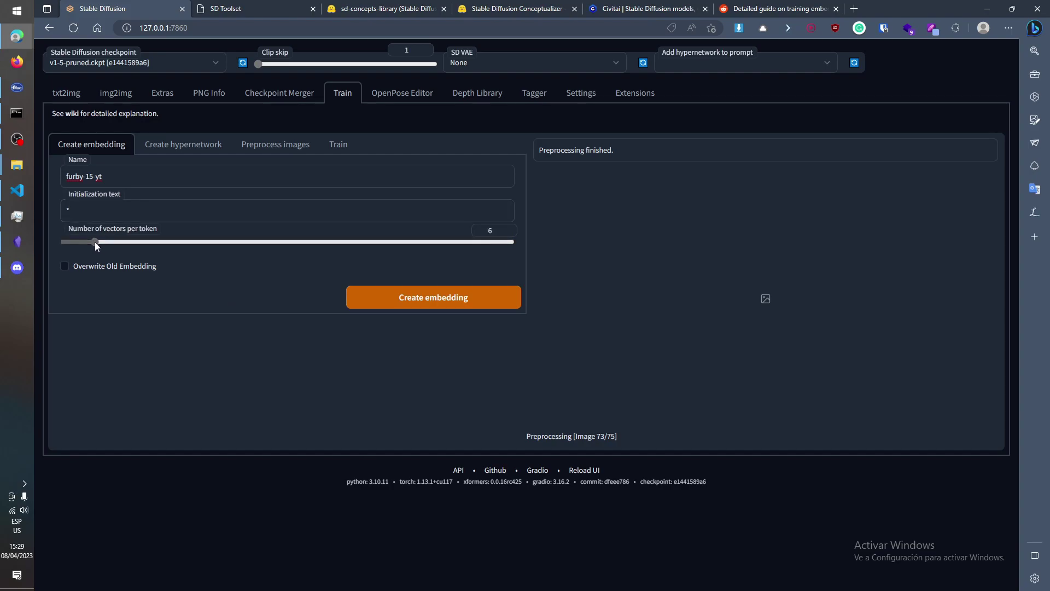
Set the number of vectors per token to 6 and create the embedding
drag(93, 242, 75, 242)
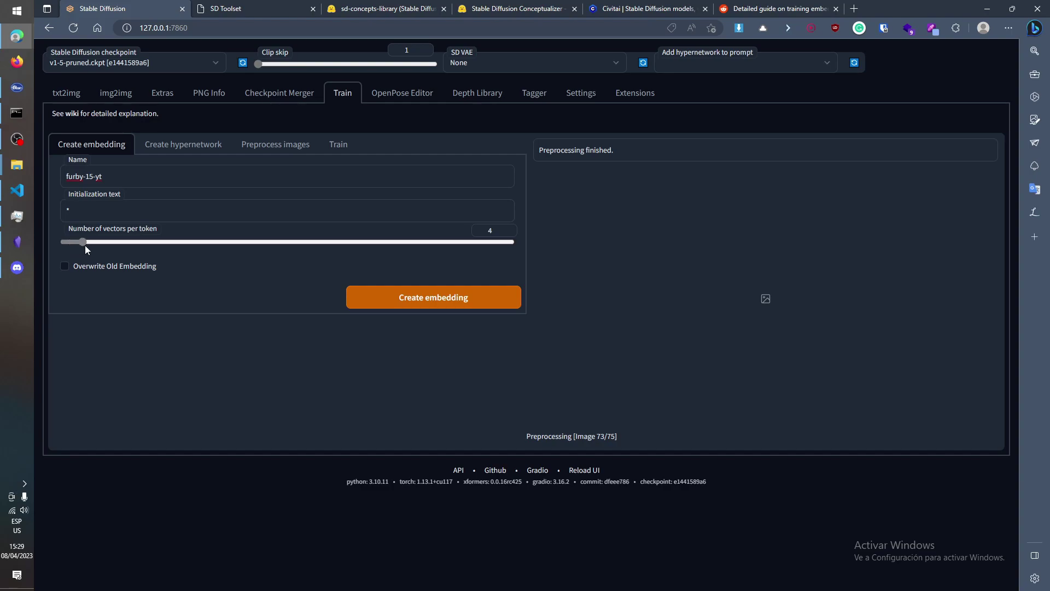
drag(90, 246, 93, 246)
mouse_move(113, 245)
mouse_down()
mouse_move(131, 245)
mouse_move(100, 246)
mouse_up()
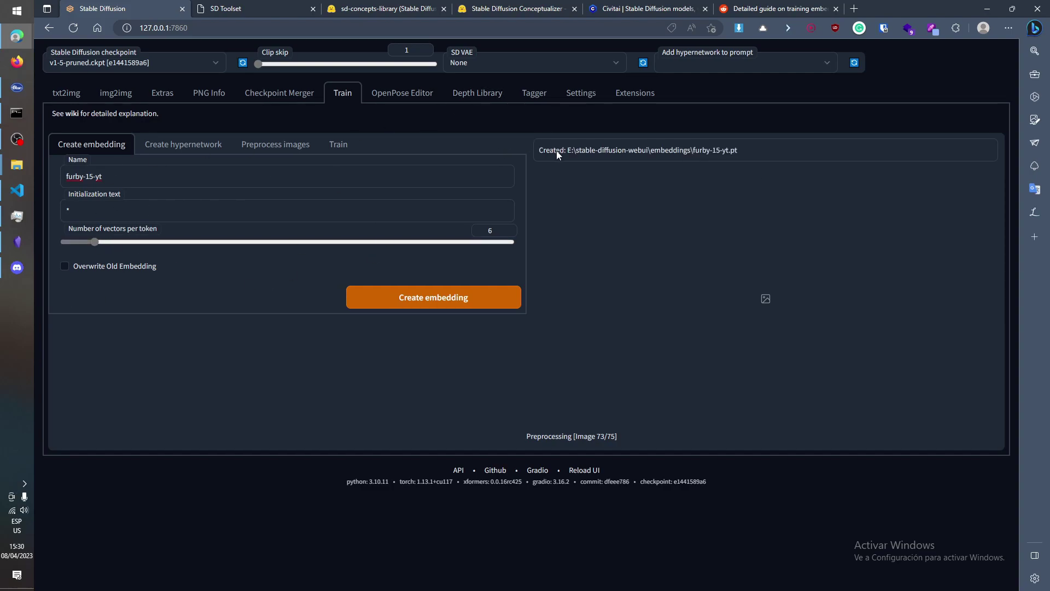
drag(739, 152, 540, 152)
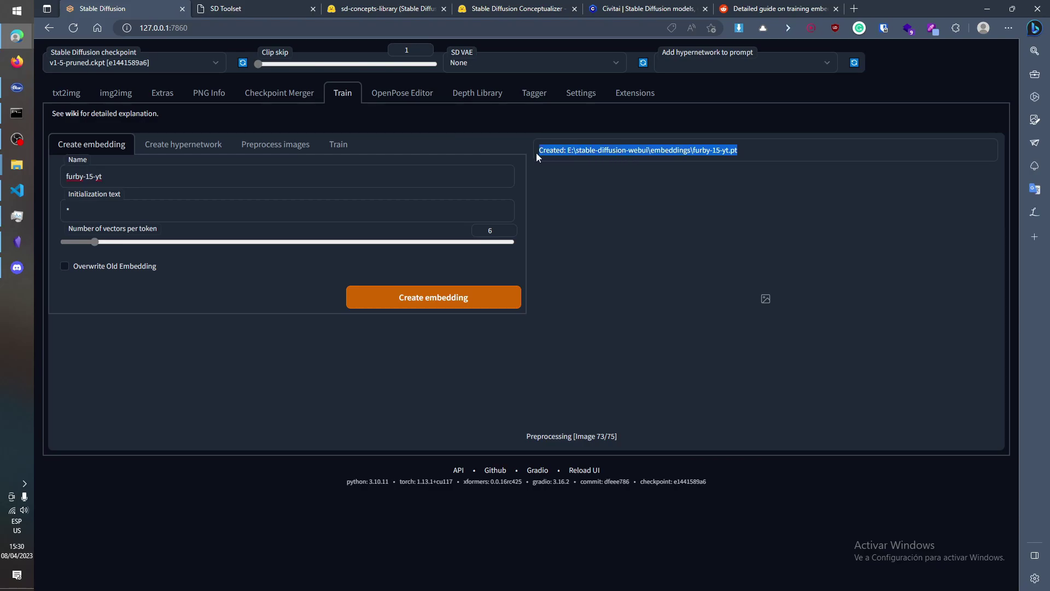
In the embedding training settings, select the furby-15-yt embedding and set the embedding learning rate to 0.005
click(338, 144)
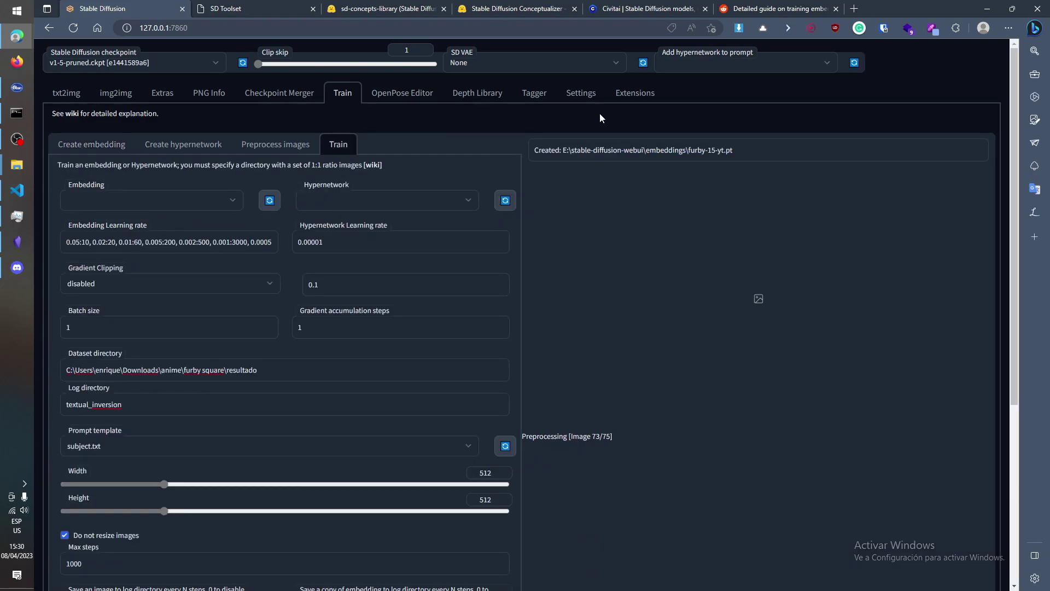
click(169, 204)
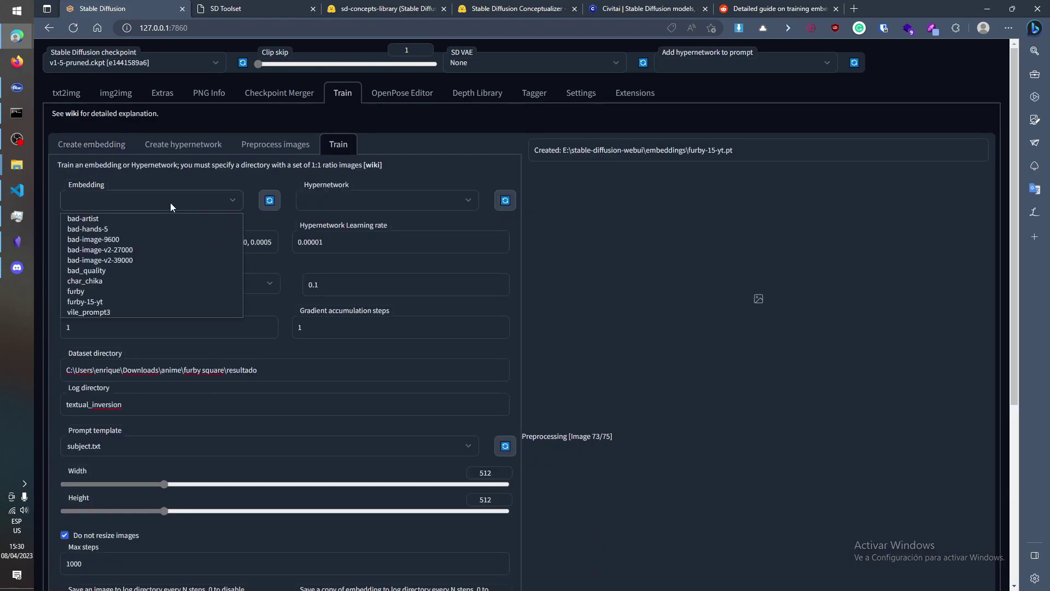
click(103, 301)
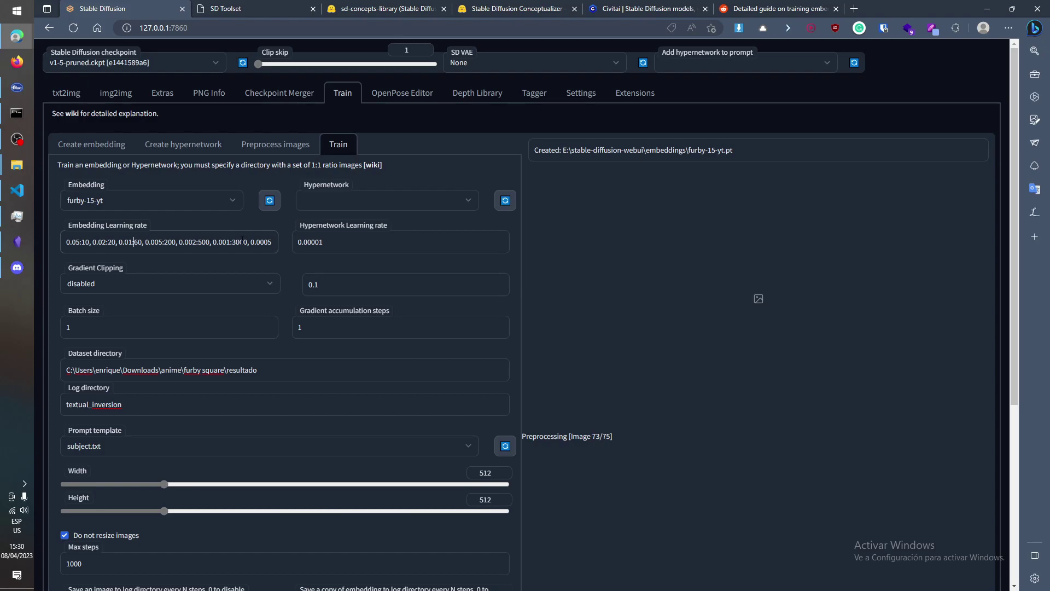
click(17, 190)
click(17, 190)
key(ctrl+a)
text(0.005)
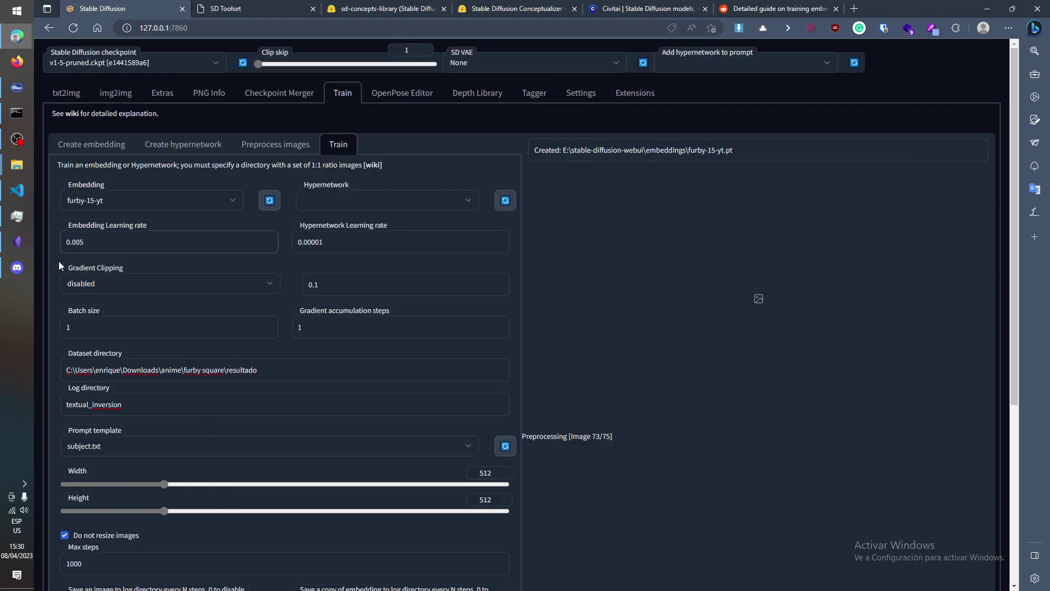
Review the embedding learning rate, gradient clipping, batch size and gradient accumulation steps settings
double_click(90, 244)
click(214, 296)
click(224, 288)
click(239, 300)
double_click(174, 329)
click(376, 323)
scroll(216, 318, down, 2)
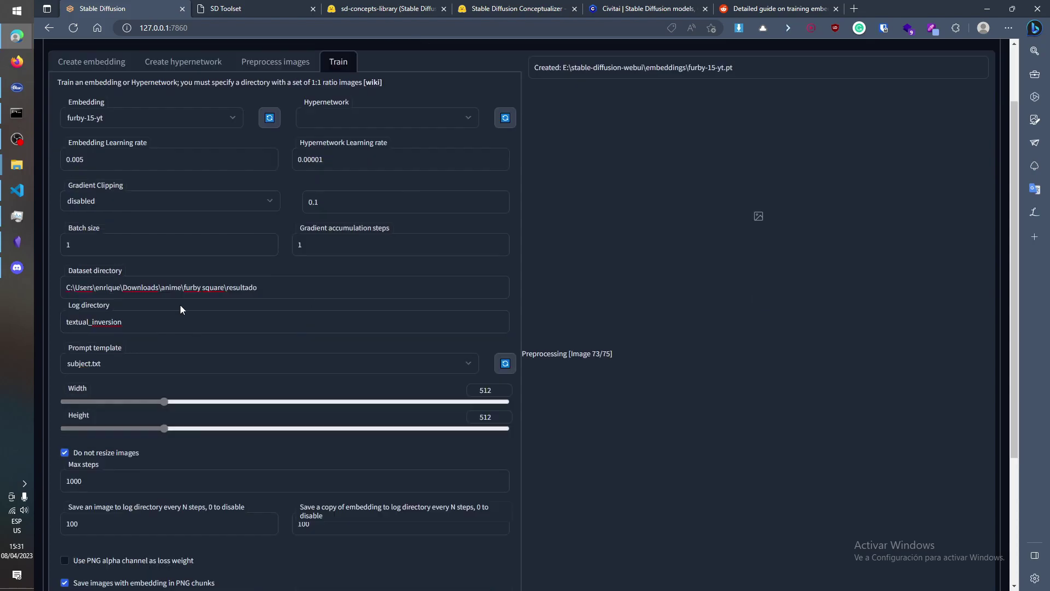
Shorten the dataset directory path to the furby square folder and check that folder's images in File Explorer
drag(257, 287, 224, 287)
key(BackSpace)
mouse_move(17, 164)
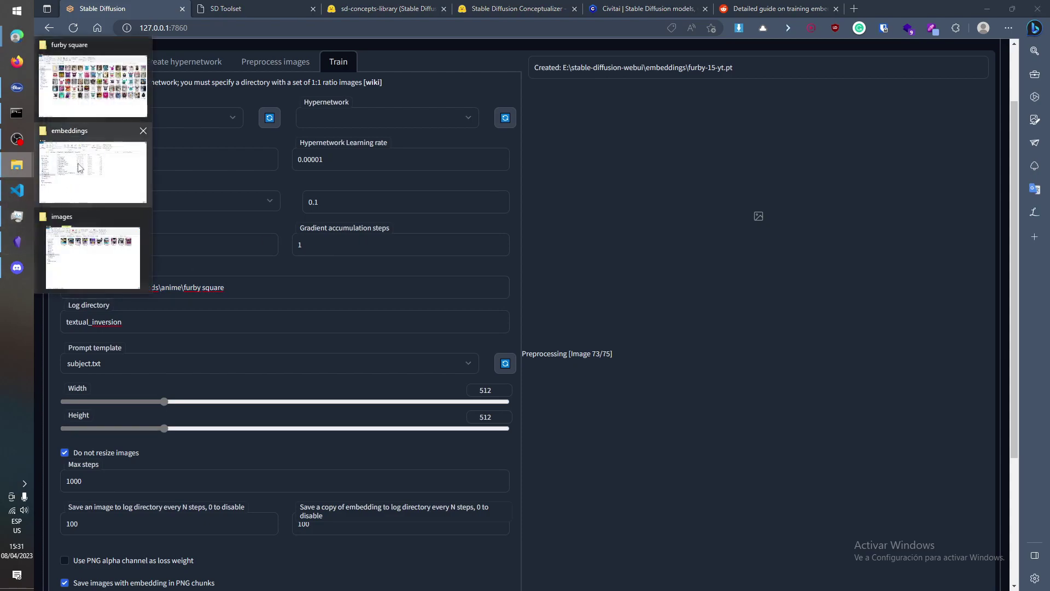
click(93, 90)
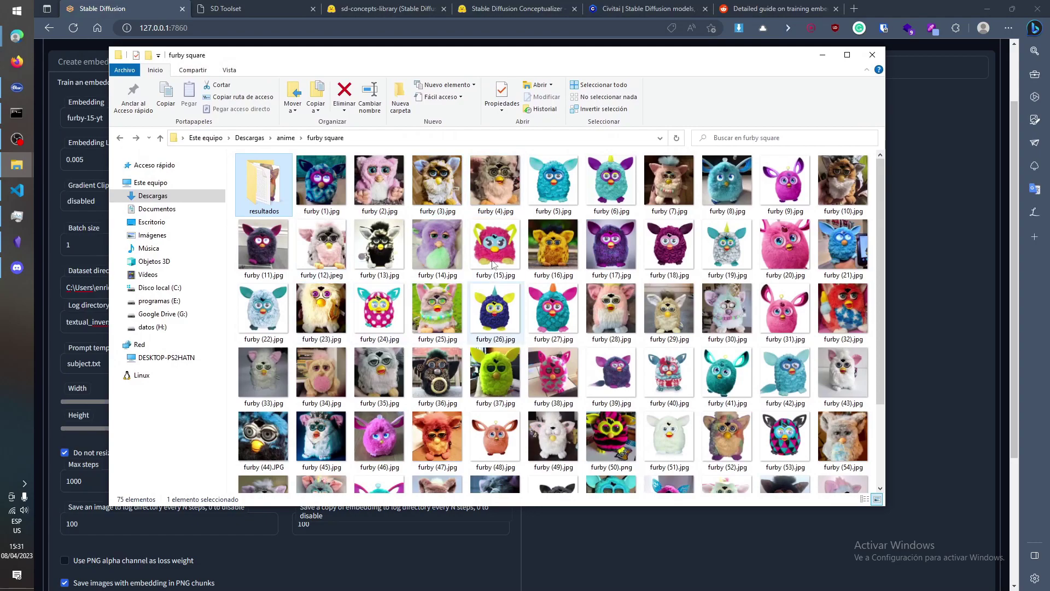
scroll(504, 276, down, 3)
scroll(503, 274, up, 2)
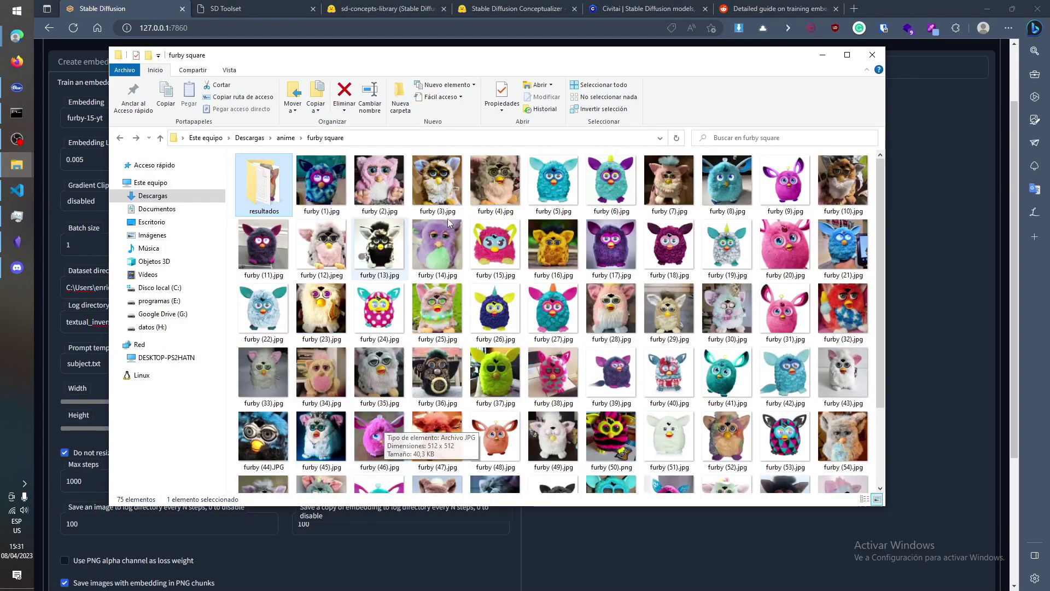
click(700, 549)
Look over the available prompt templates and choose subject.txt
scroll(152, 225, down, 2)
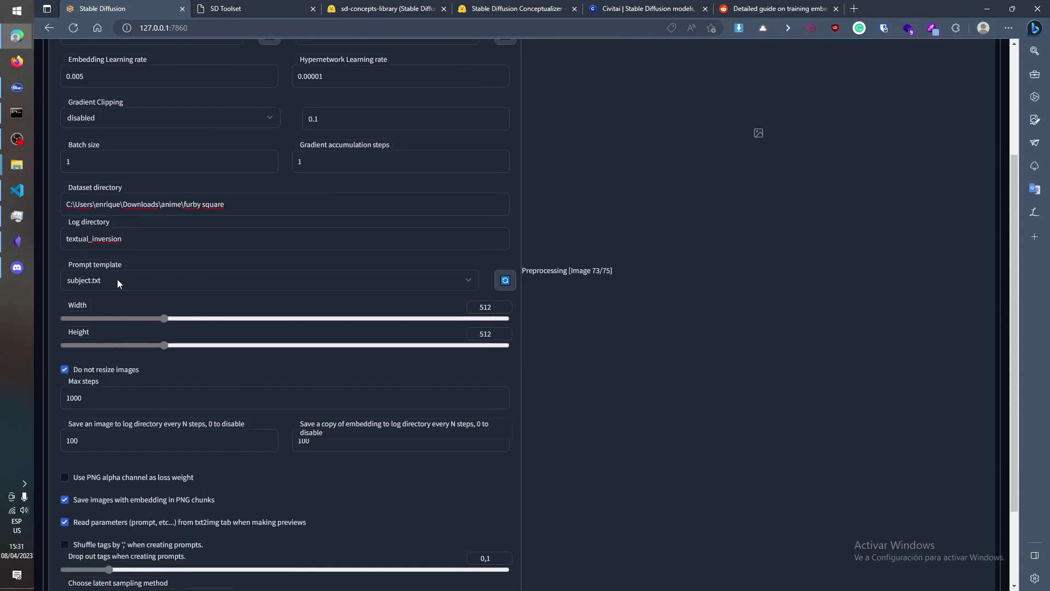
click(135, 277)
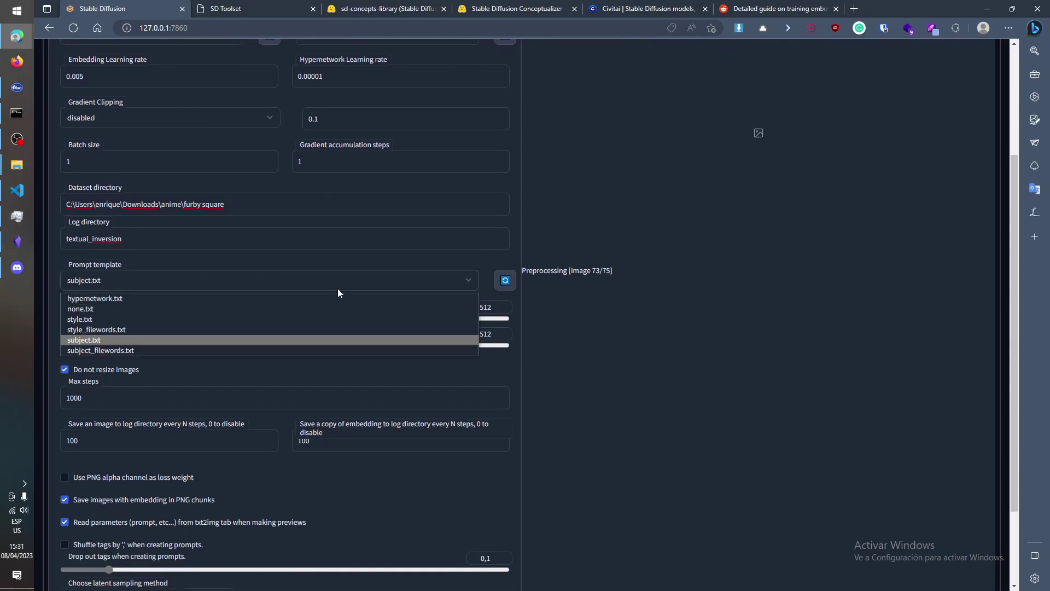
click(102, 341)
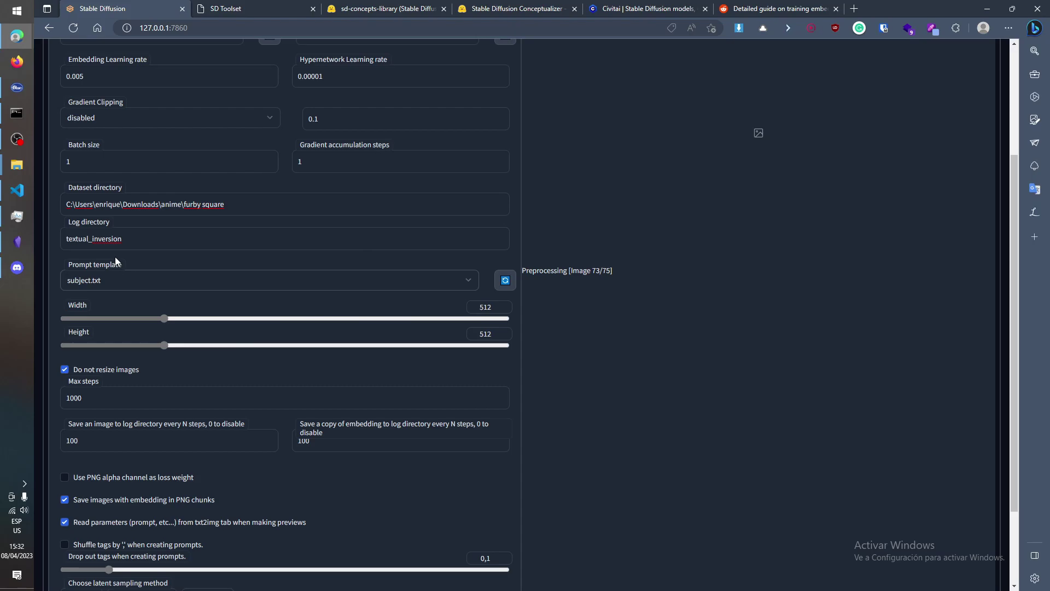
Switch to File Explorer and open the textual_inversion_templates folder inside stable-diffusion-webui
click(16, 165)
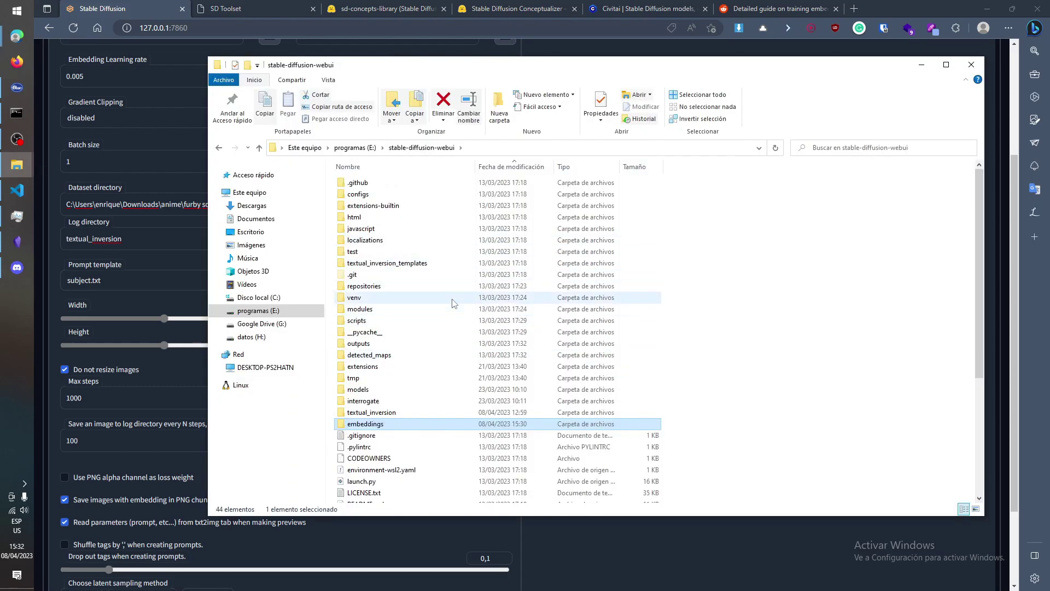
scroll(504, 302, down, 1)
click(270, 413)
scroll(414, 339, up, 1)
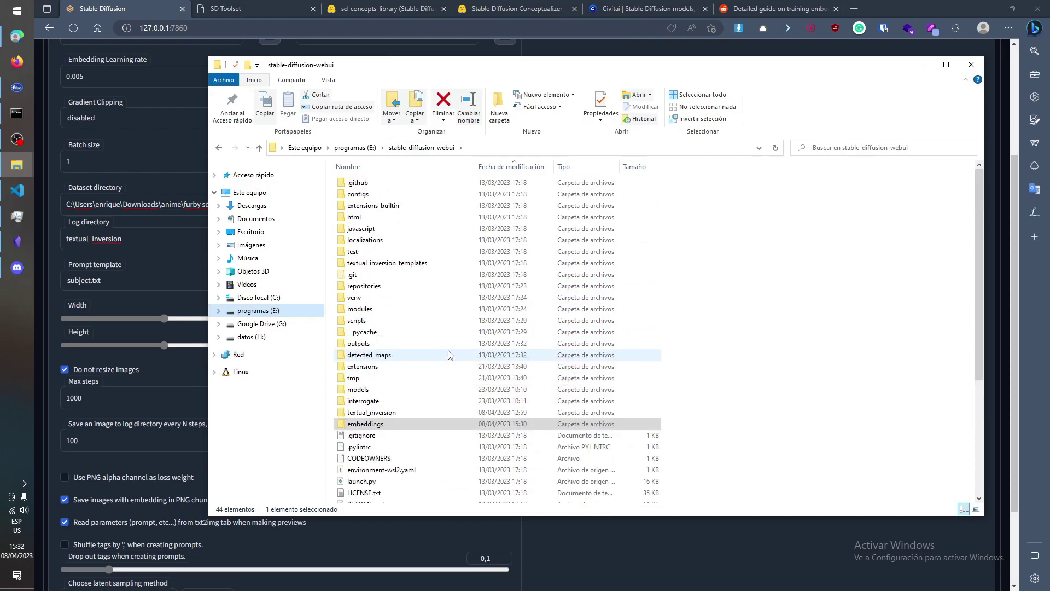
click(398, 413)
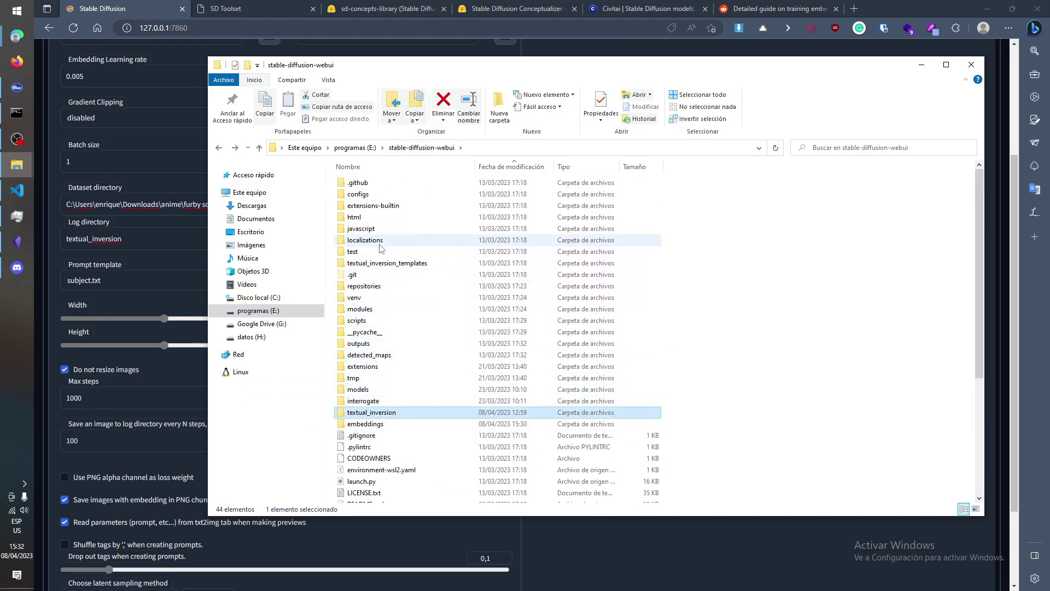
double_click(387, 263)
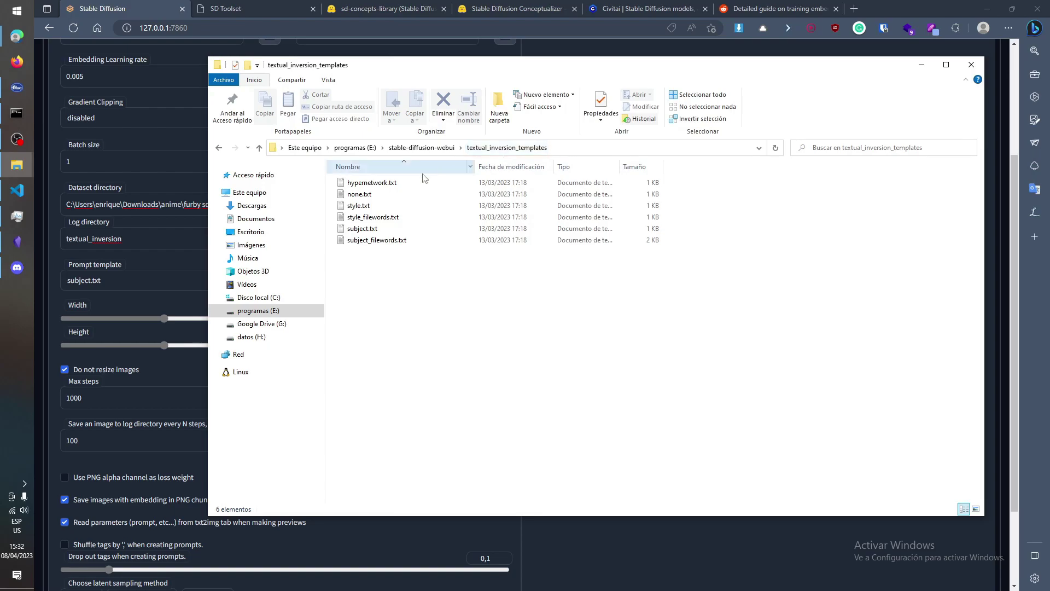
Open style.txt in Notepad, examine its prompt lines and the [name] placeholder, and close the file
double_click(389, 206)
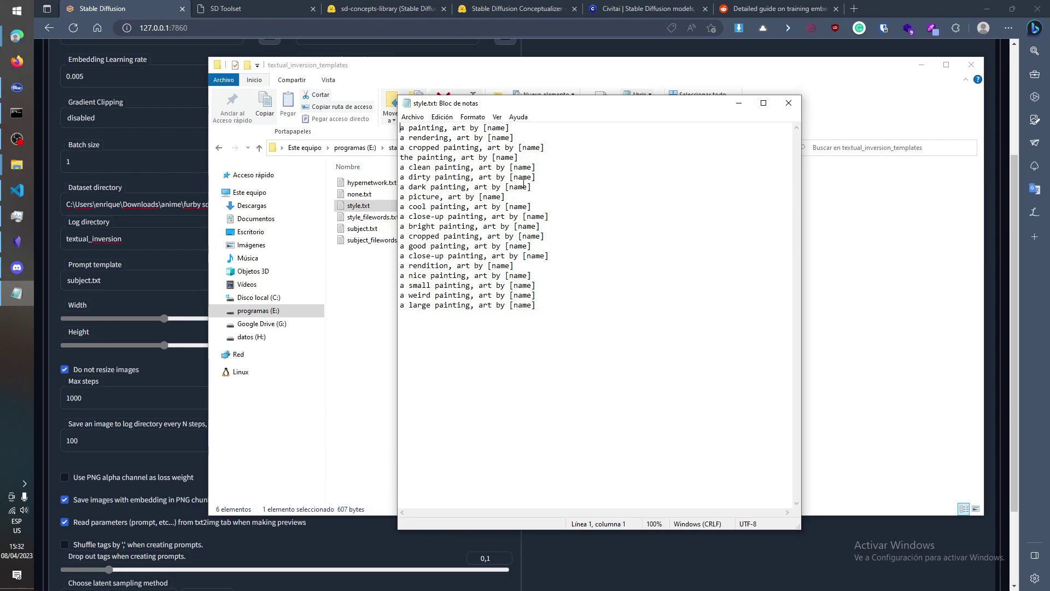
key(ctrl+a)
click(566, 321)
key(ctrl+a)
drag(479, 197, 506, 197)
key(alt+F4)
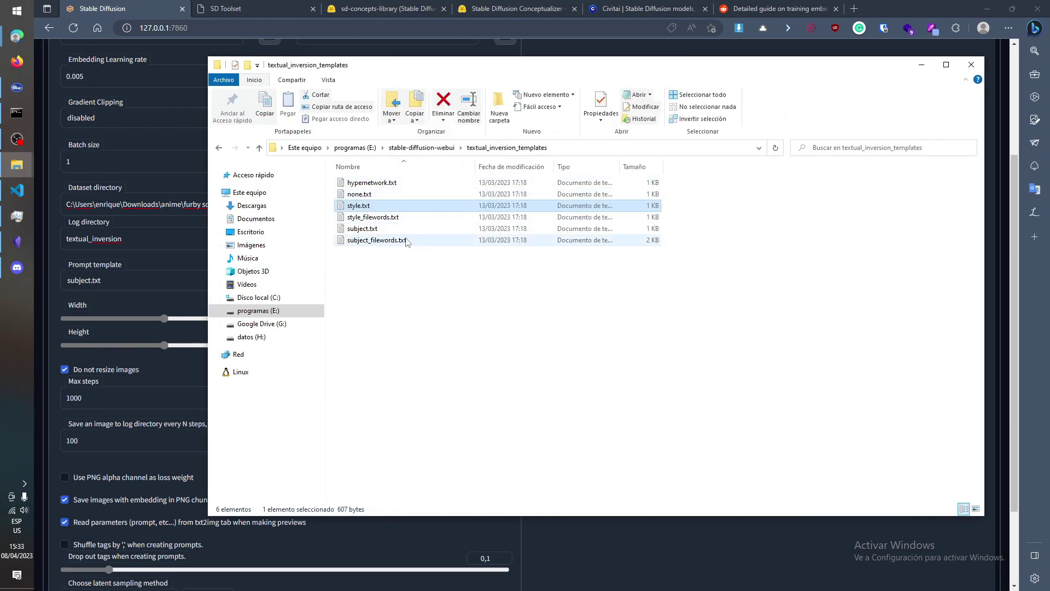
Open subject.txt and subject_filewords.txt and examine how their prompt lines use the [name] and [filewords] placeholders
double_click(438, 230)
key(alt+F4)
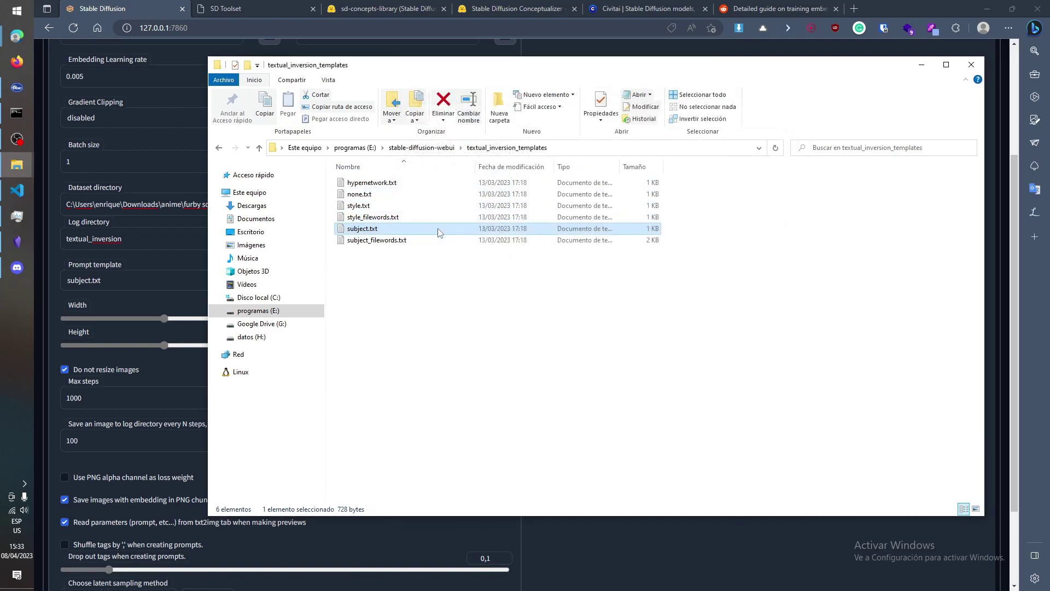
double_click(436, 240)
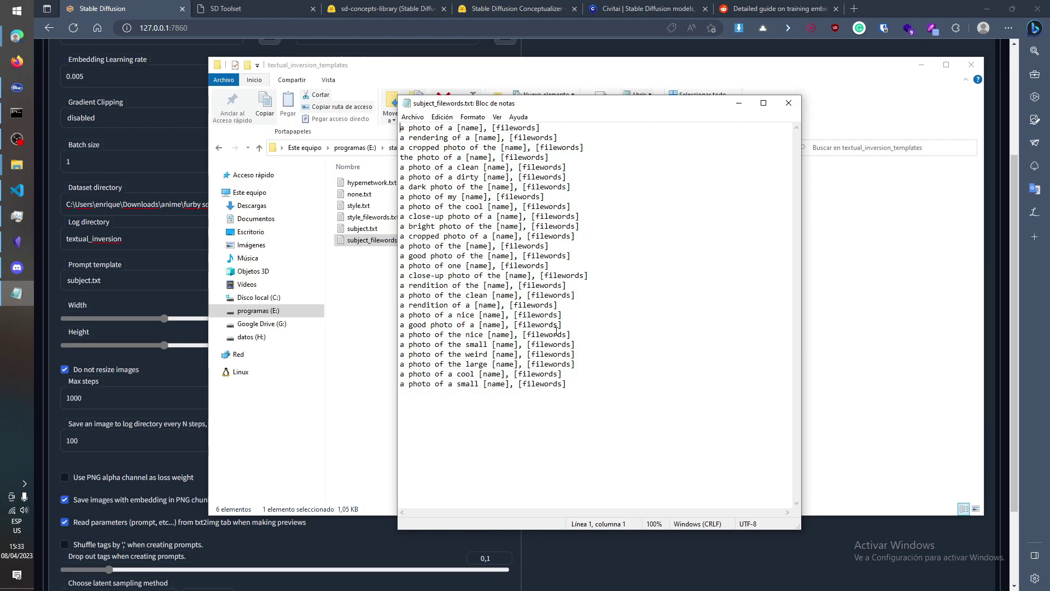
double_click(547, 184)
key(shift+Home)
key(shift+End)
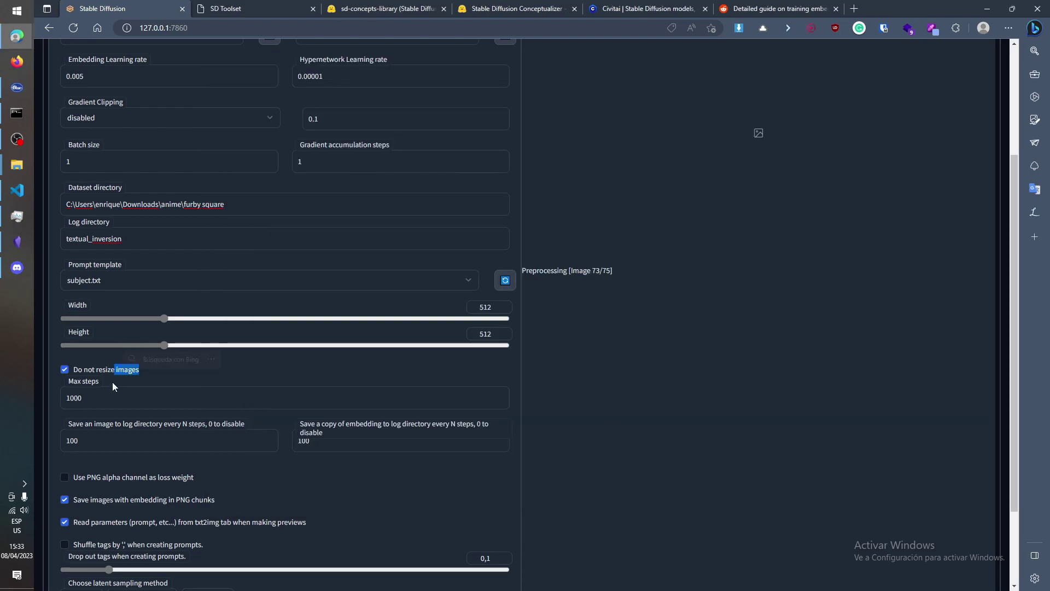
In the web UI, turn off saving images with embedding in PNG chunks and reading txt2img parameters, and set tag drop-out to 0
click(112, 381)
scroll(113, 382, down, 2)
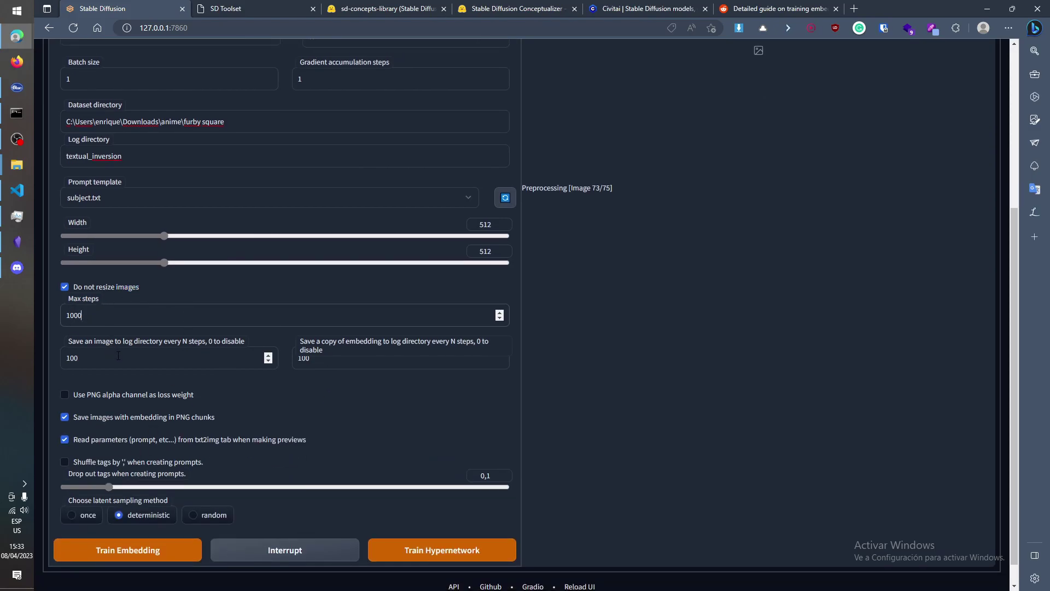
key(Tab)
key(Tab)
click(199, 420)
Inspect the txt2img prompt that the training previews can read their parameters from
scroll(403, 122, up, 5)
click(66, 91)
triple_click(310, 121)
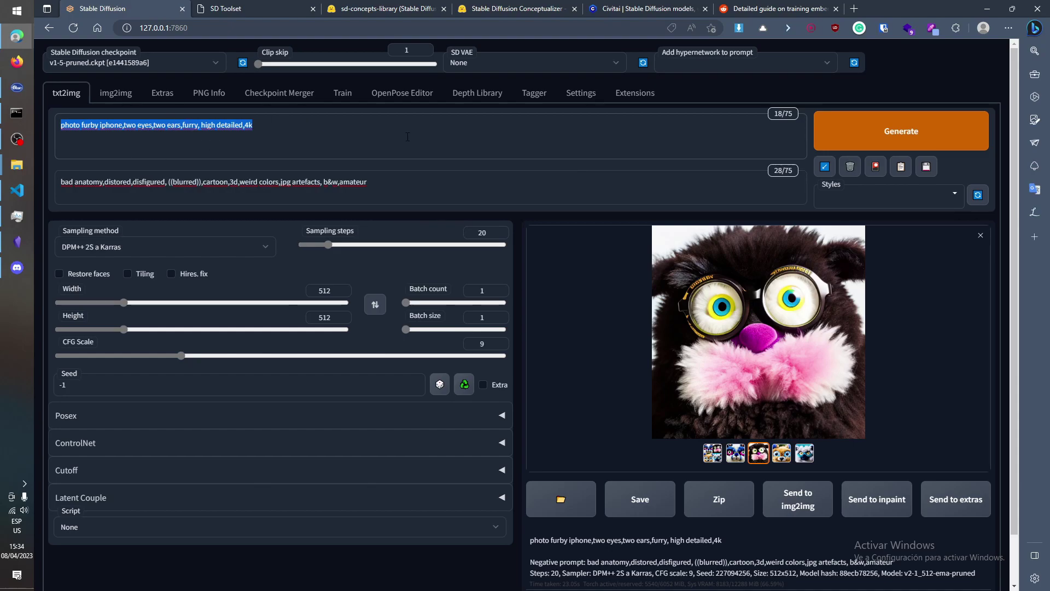
Set the latent sampling method to once in the training settings and start training the embedding
click(342, 93)
scroll(342, 218, down, 10)
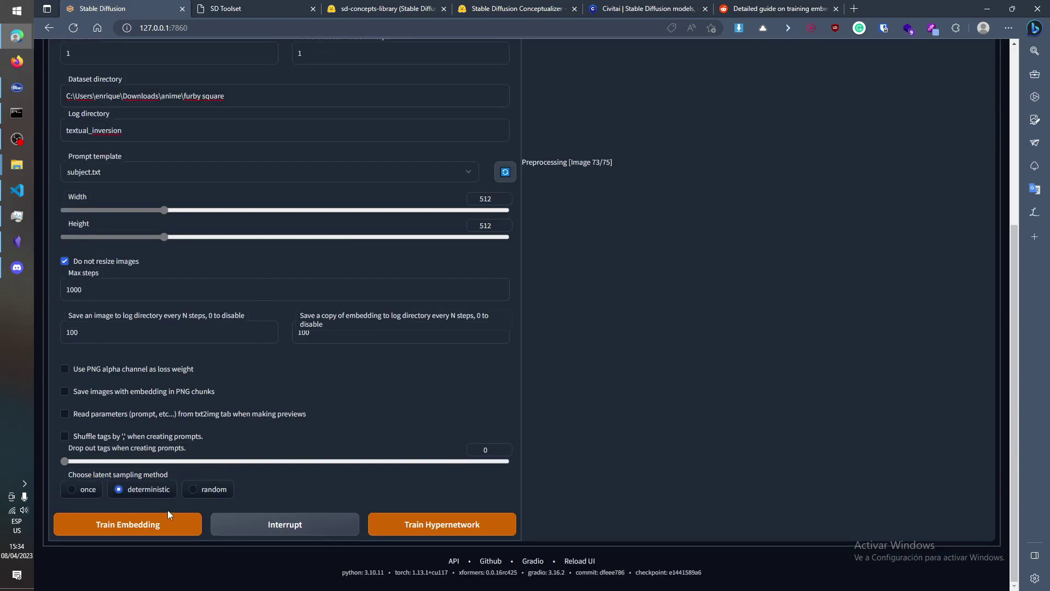
click(72, 489)
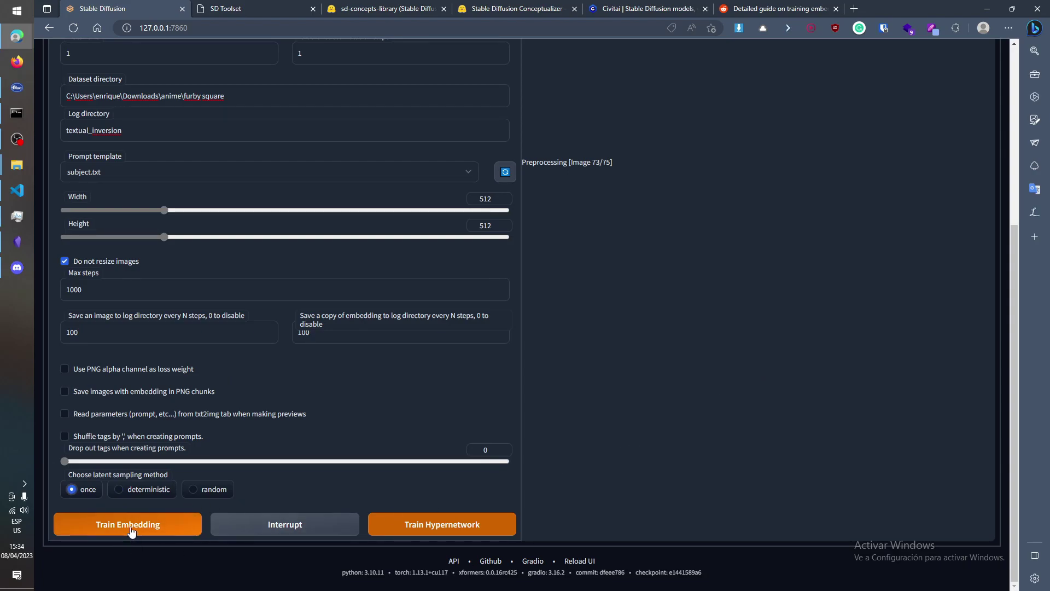
click(130, 528)
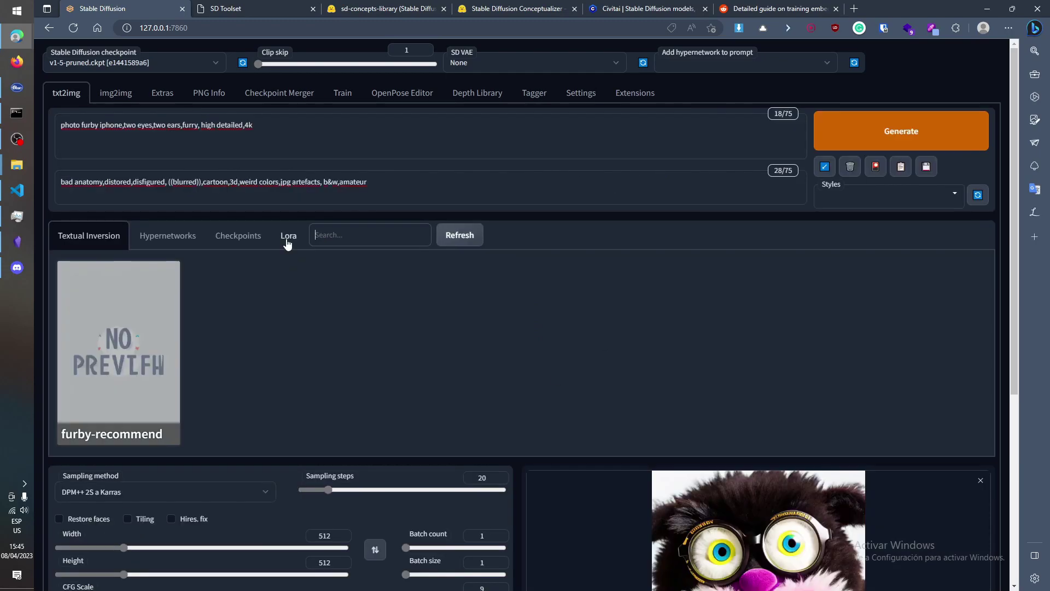
Refresh the txt2img textual inversion list and replace furby in the prompt with the furby-15-yt embedding
click(449, 236)
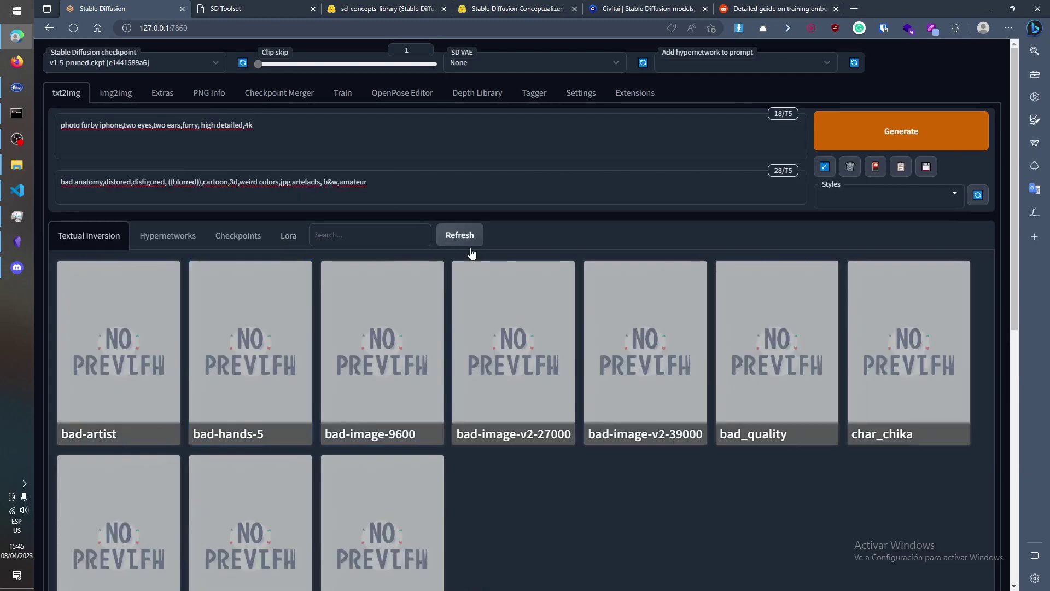
scroll(328, 383, down, 2)
scroll(492, 446, up, 2)
scroll(487, 383, down, 3)
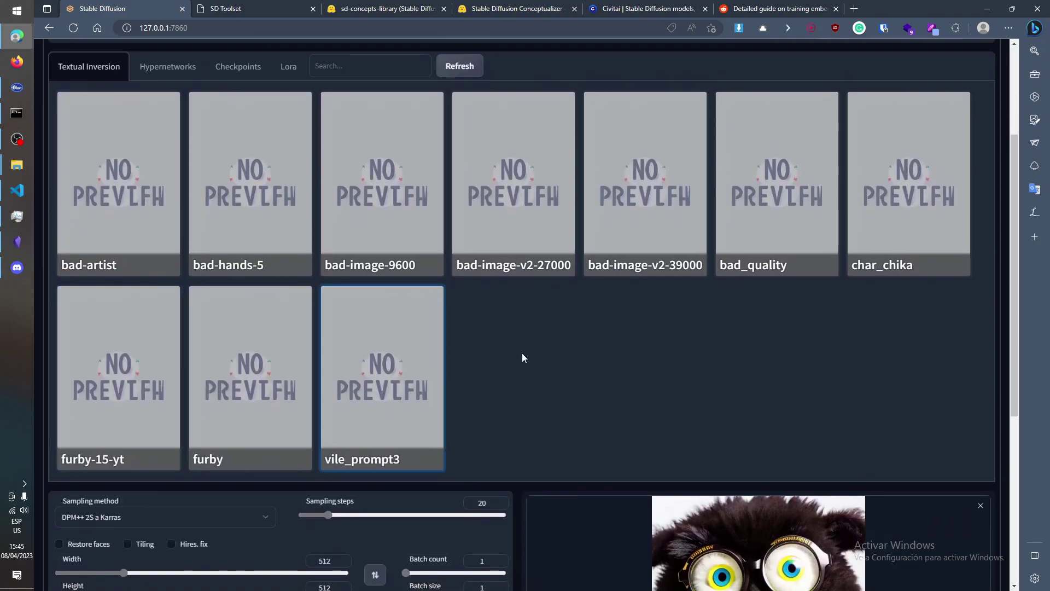
click(109, 394)
key(ctrl+x)
double_click(90, 124)
key(ctrl+v)
Generate images from the furby-15-yt prompt with a batch count of 4 and view the resulting grid enlarged
click(875, 166)
click(845, 137)
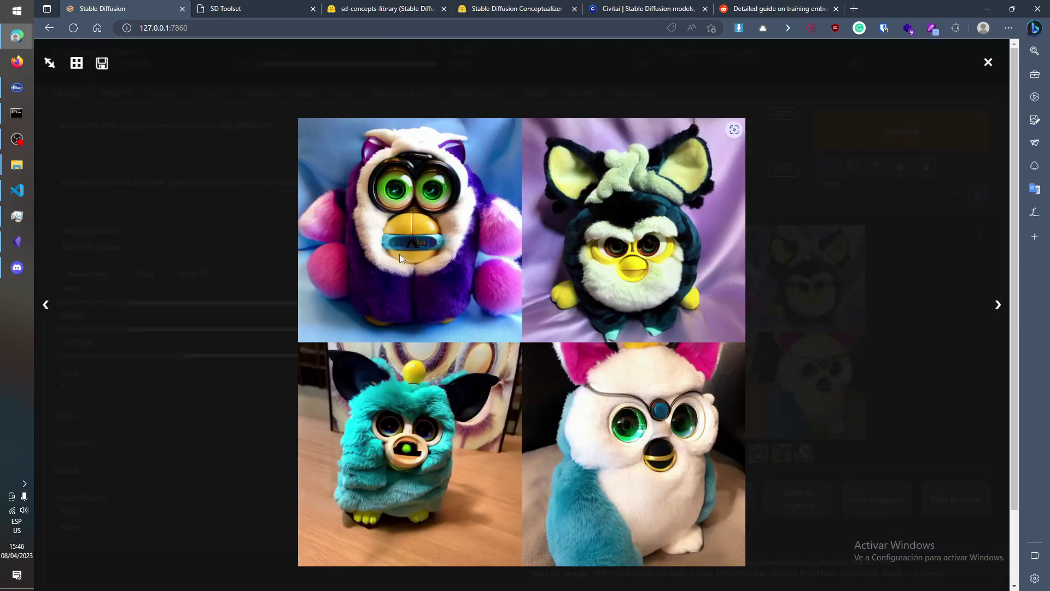
key(Escape)
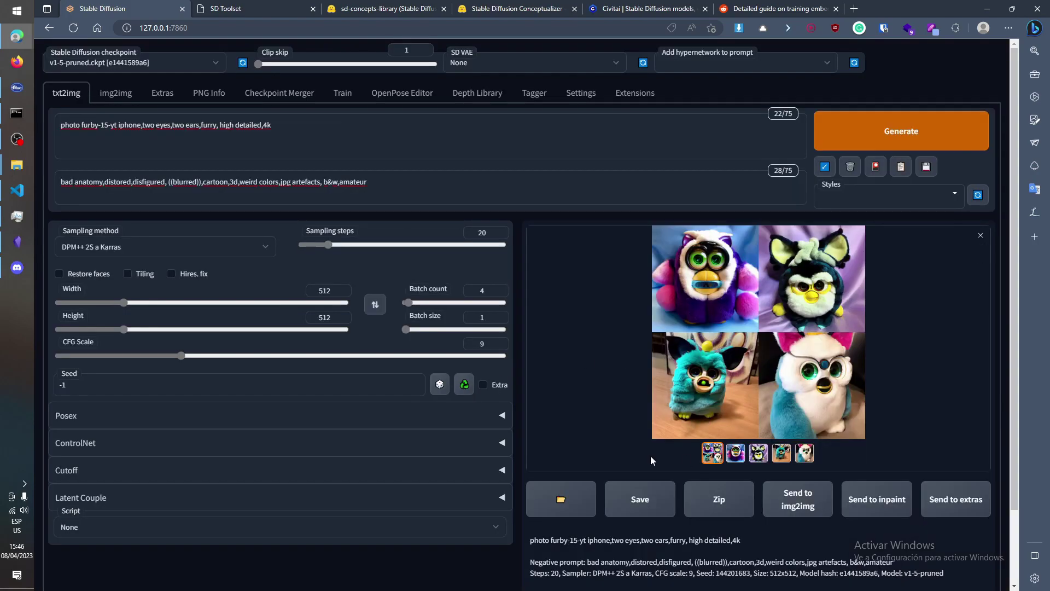
Reuse the seed of the last generation and change furby-15-yt to plain furby in the prompt
click(463, 385)
drag(119, 125, 97, 124)
key(BackSpace)
Check the textual inversion list, generate comparison images from the plain furby prompt and view the grid enlarged
click(875, 167)
scroll(389, 365, down, 2)
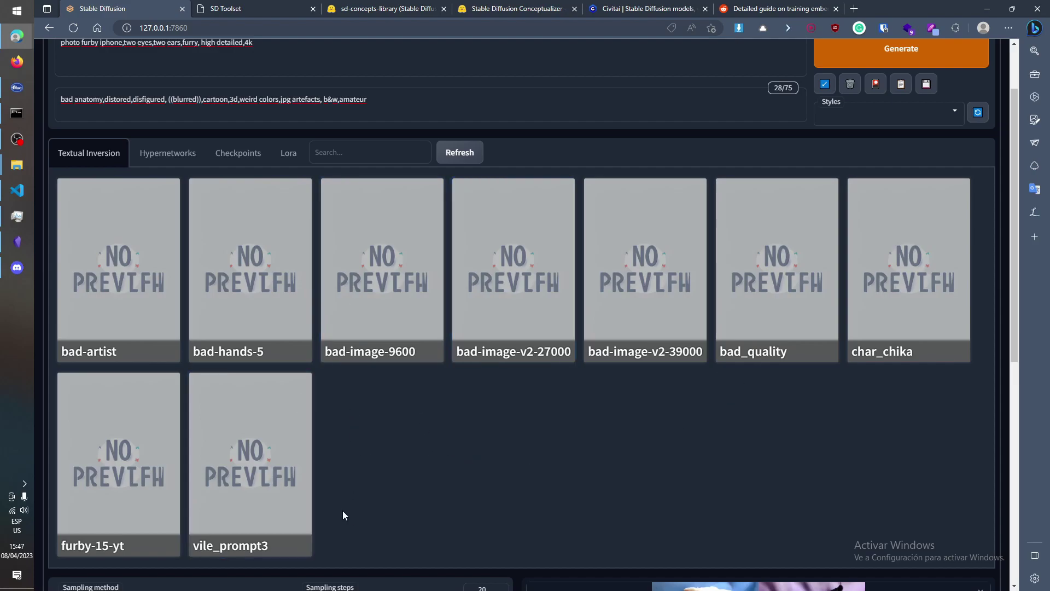
scroll(375, 531, up, 2)
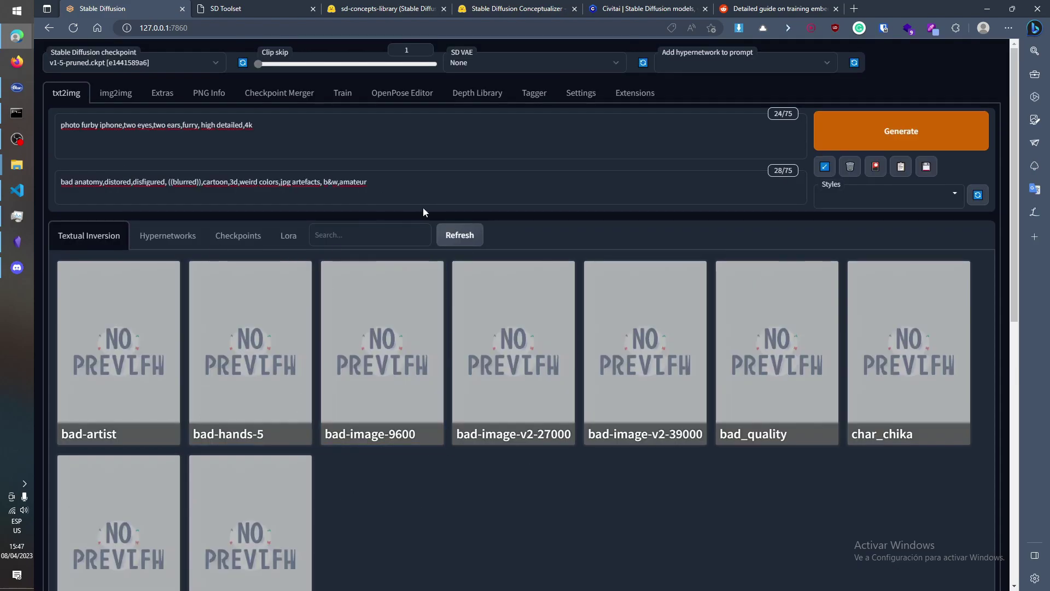
click(872, 169)
key(ctrl+Return)
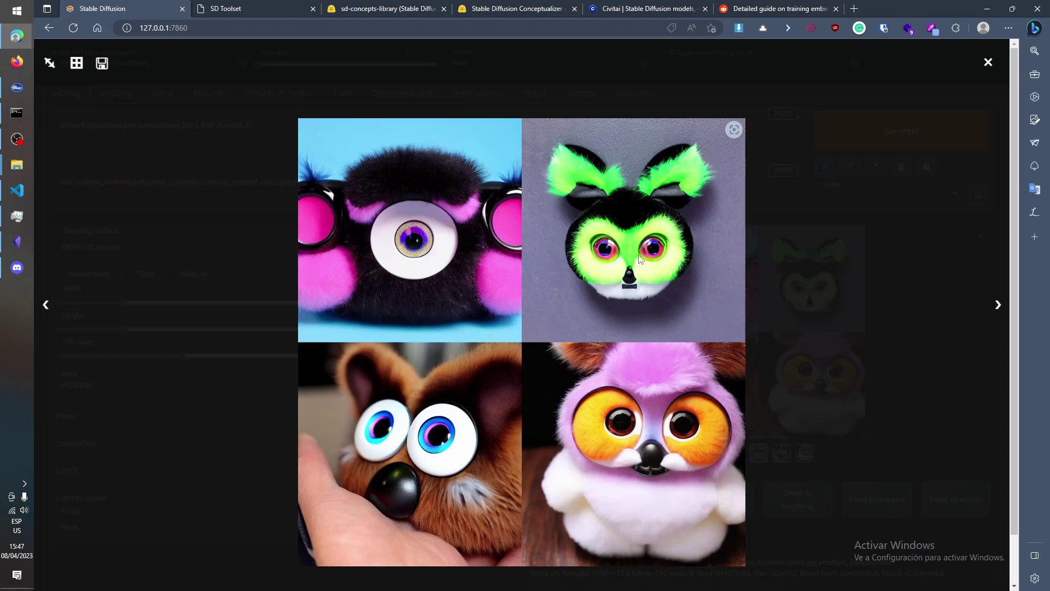
click(891, 305)
Review the textual inversion embeddings offered for the v1-5-pruned checkpoint
click(876, 167)
scroll(274, 416, down, 2)
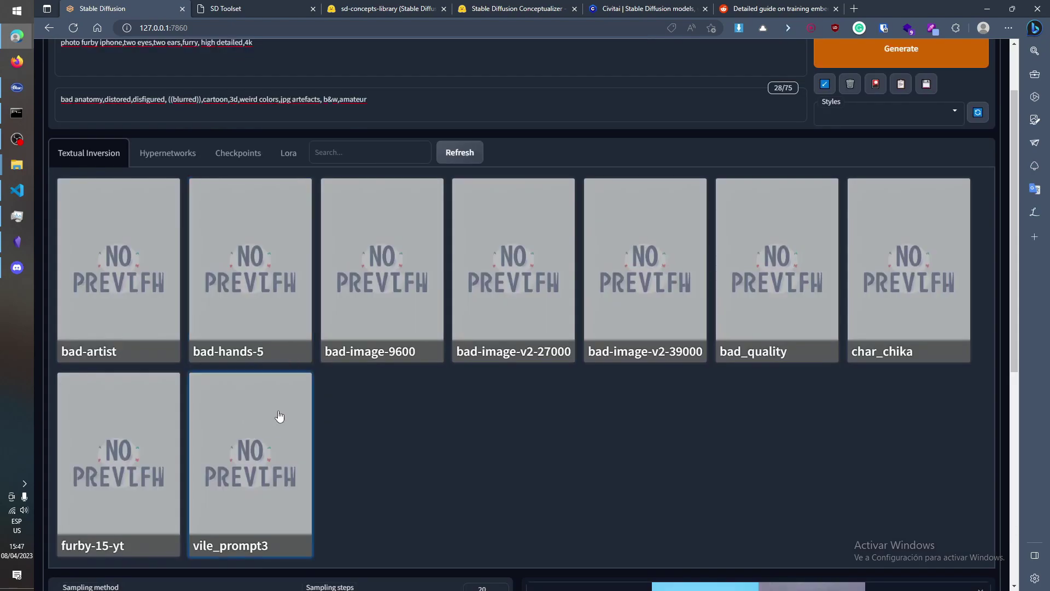
scroll(274, 416, up, 2)
click(876, 167)
Load the v2-1_512-ema-pruned.ckpt checkpoint and show the textual inversion embeddings available for it
click(162, 61)
click(137, 196)
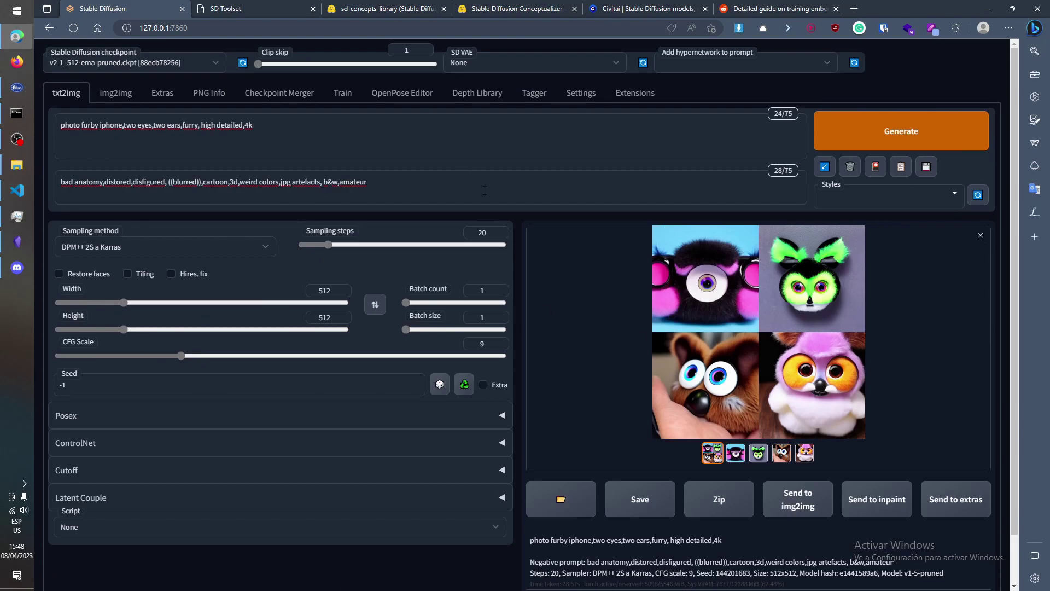
click(875, 167)
scroll(118, 241, down, 1)
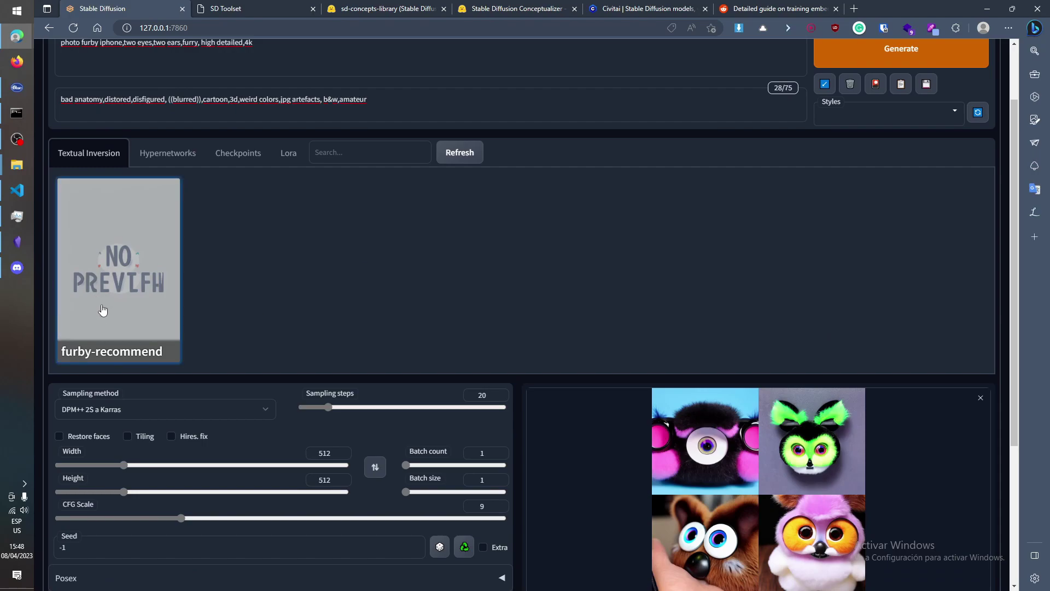
Create a new embedding named furby-21-yt for the v2.1 checkpoint
scroll(218, 324, up, 1)
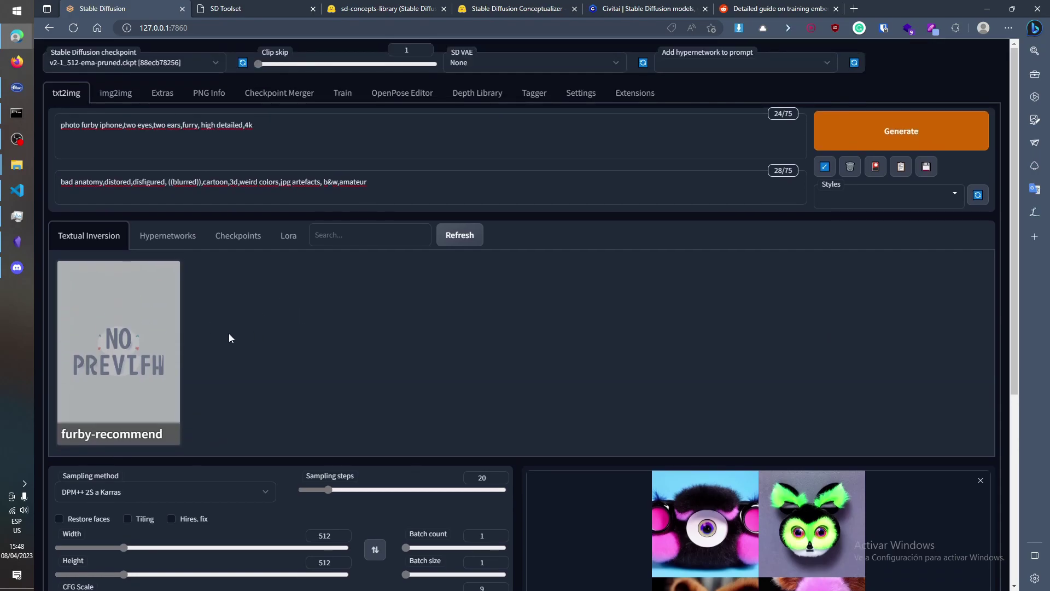
click(343, 92)
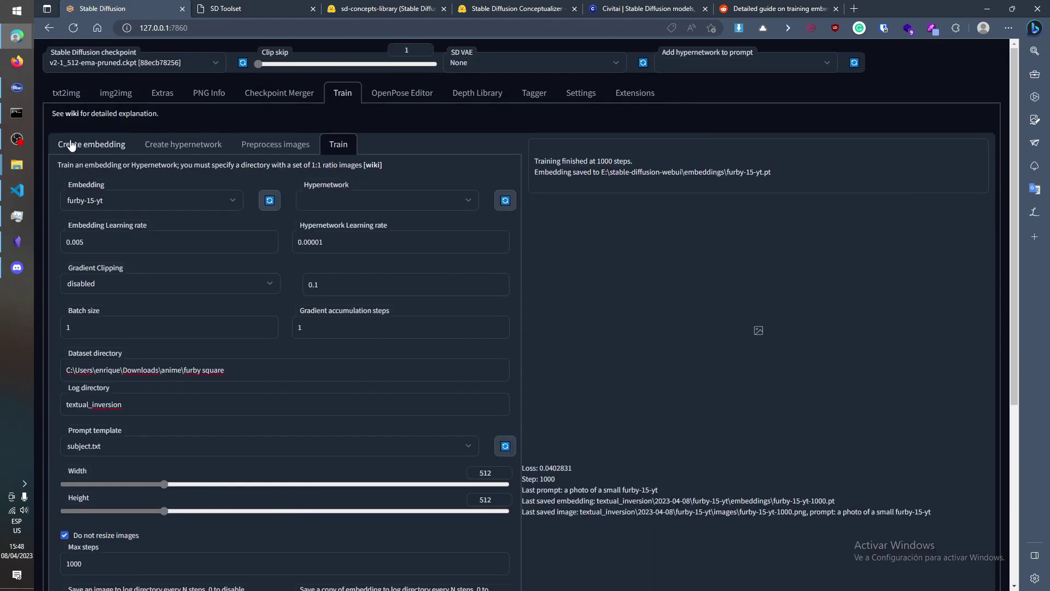
click(72, 144)
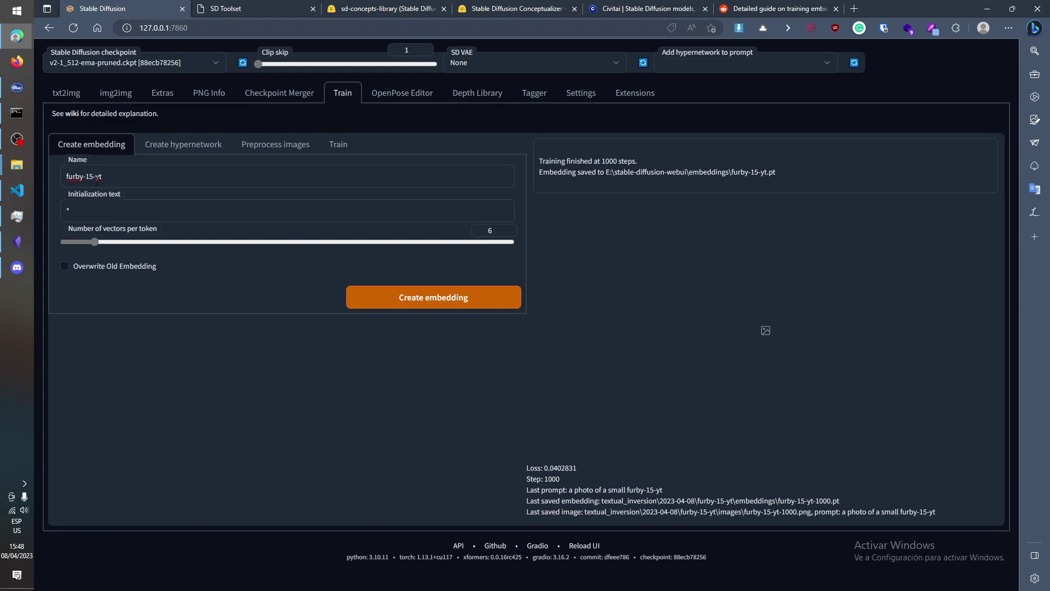
key(BackSpace)
key(BackSpace)
text(21)
click(433, 297)
Point the training dataset directory to the resultados subfolder of furby square
click(338, 144)
scroll(235, 315, down, 2)
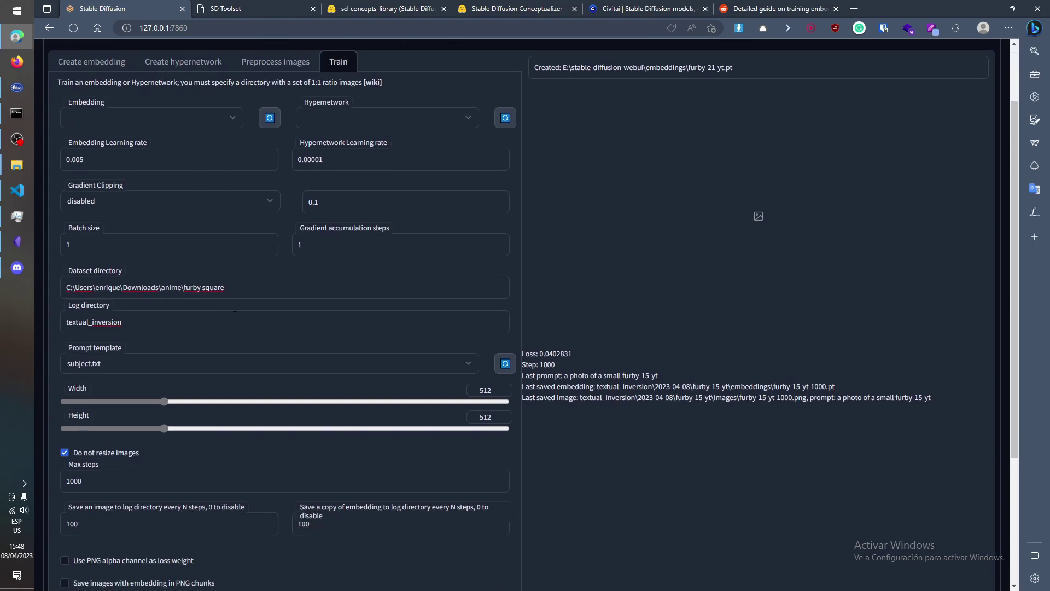
text(esultados)
key(super+Tab)
key(Escape)
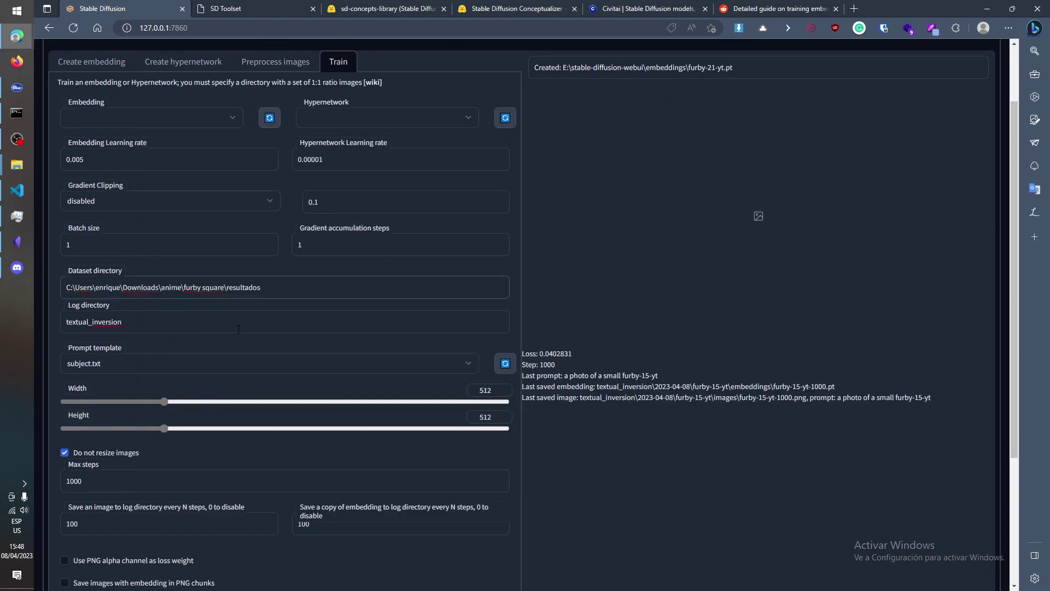
scroll(183, 336, up, 2)
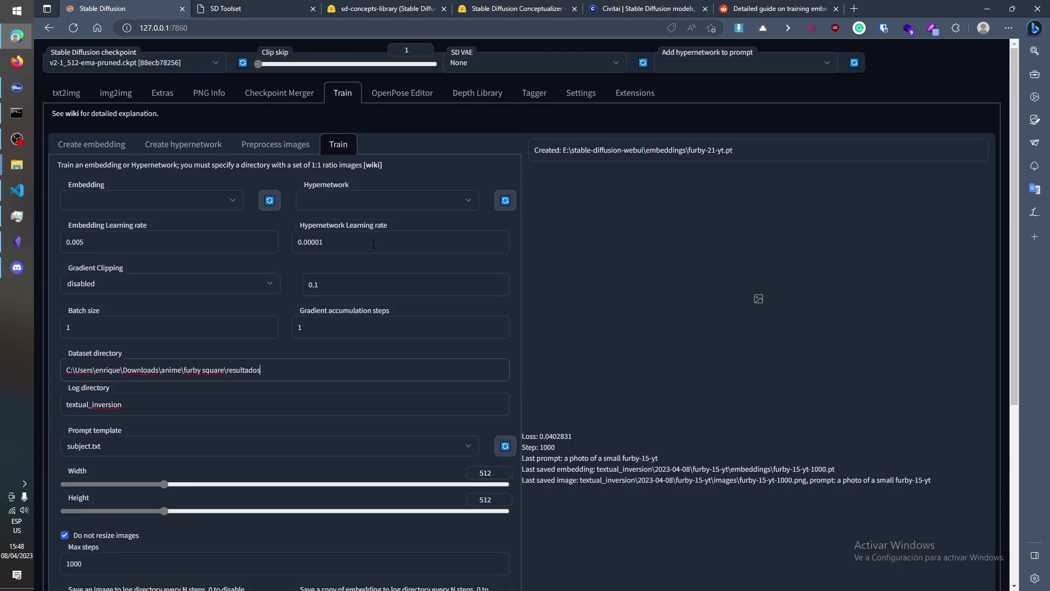
Set the embedding learning rate schedule to 0.05:10, 0.02:20, 0.01:60, 0.005:200, 0.002:500, 0.001:3000, 0.0005
triple_click(277, 242)
text(0.05:10, 0.02:20, 0.01:60, 0.005:200, 0.002:500, 0.001:3000, 0.0005)
key(ctrl+a)
click(155, 242)
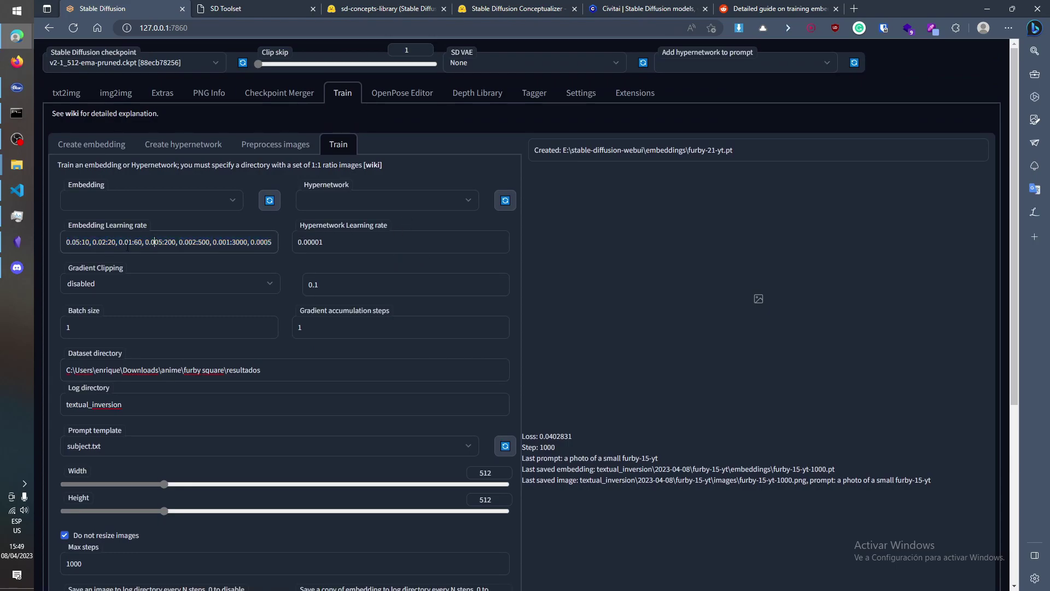
double_click(74, 247)
click(108, 242)
key(shift+Left)
click(566, 359)
Use the subject_filewords.txt prompt template and enable reading parameters from txt2img when making previews
scroll(372, 335, down, 3)
click(221, 284)
click(129, 351)
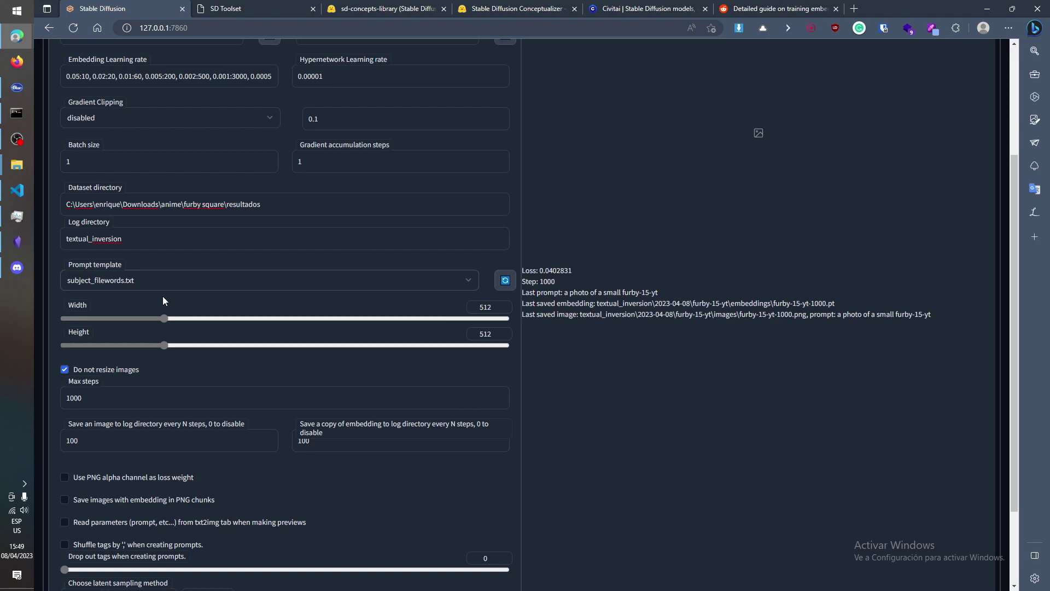
scroll(182, 294, down, 2)
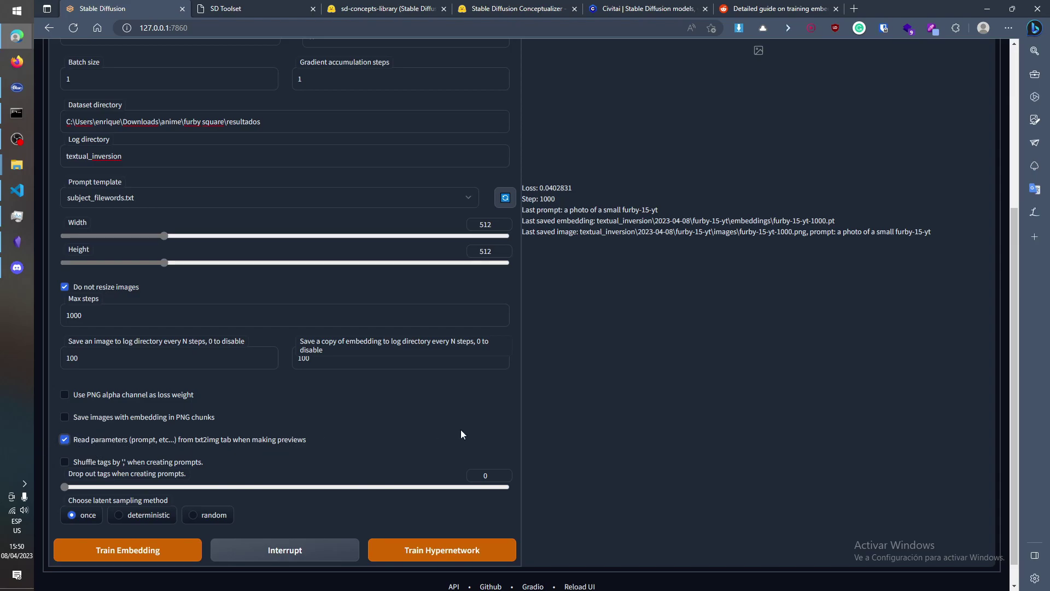
Check the preview prompt in txt2img, and set the training tag dropout to 0.1 with deterministic latent sampling
scroll(432, 434, up, 5)
click(66, 94)
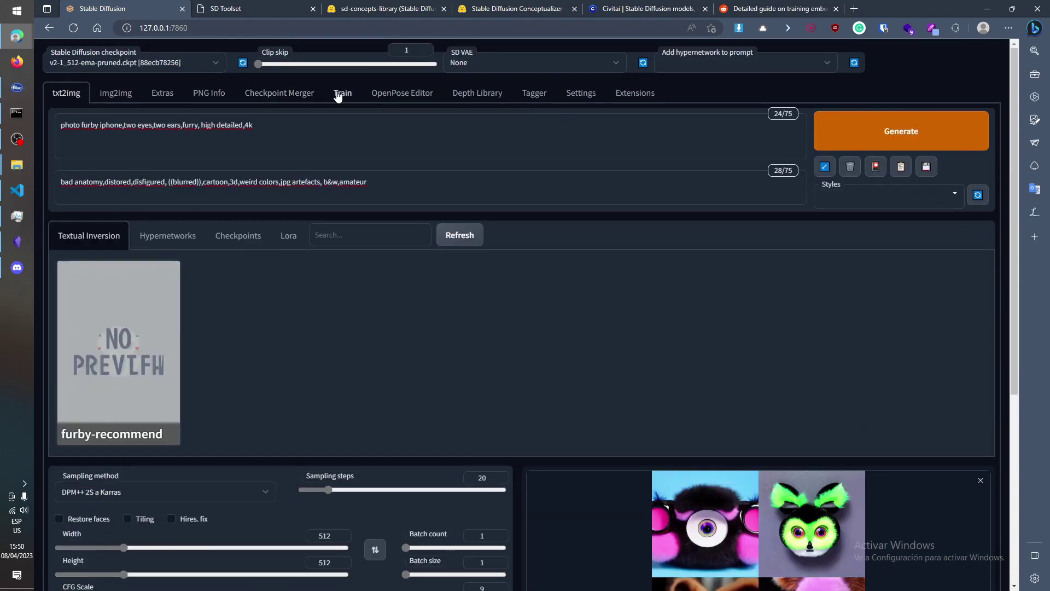
click(341, 93)
scroll(89, 444, down, 5)
click(87, 461)
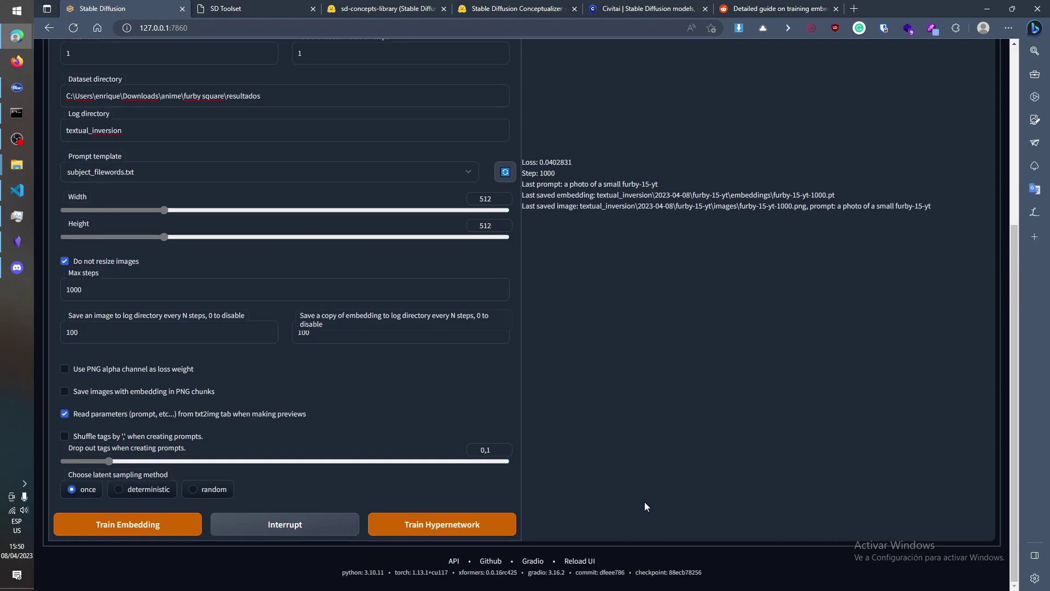
click(129, 487)
Review the max steps and learning rate schedule, and train the furby-21-yt embedding for 1000 steps
scroll(170, 493, up, 5)
scroll(52, 93, down, 5)
scroll(149, 569, up, 5)
scroll(91, 310, down, 4)
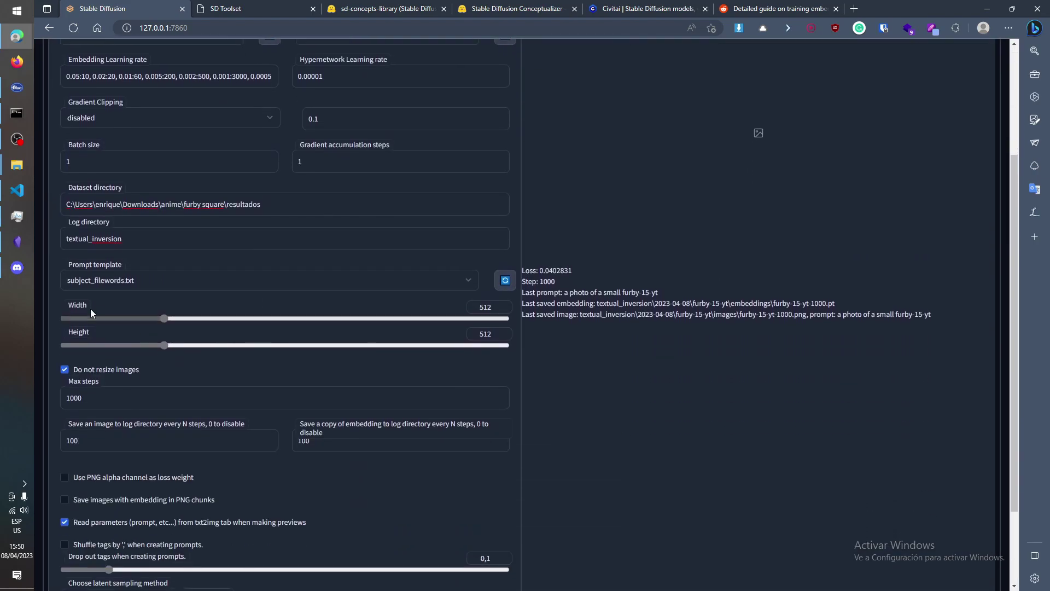
drag(82, 399, 54, 391)
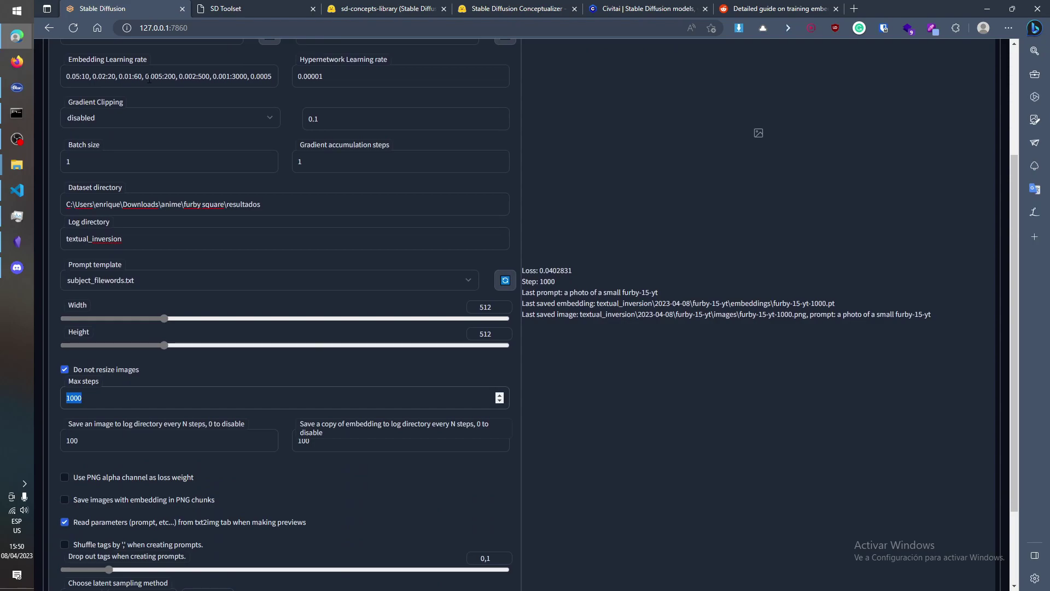
drag(146, 78, 179, 77)
scroll(171, 528, down, 2)
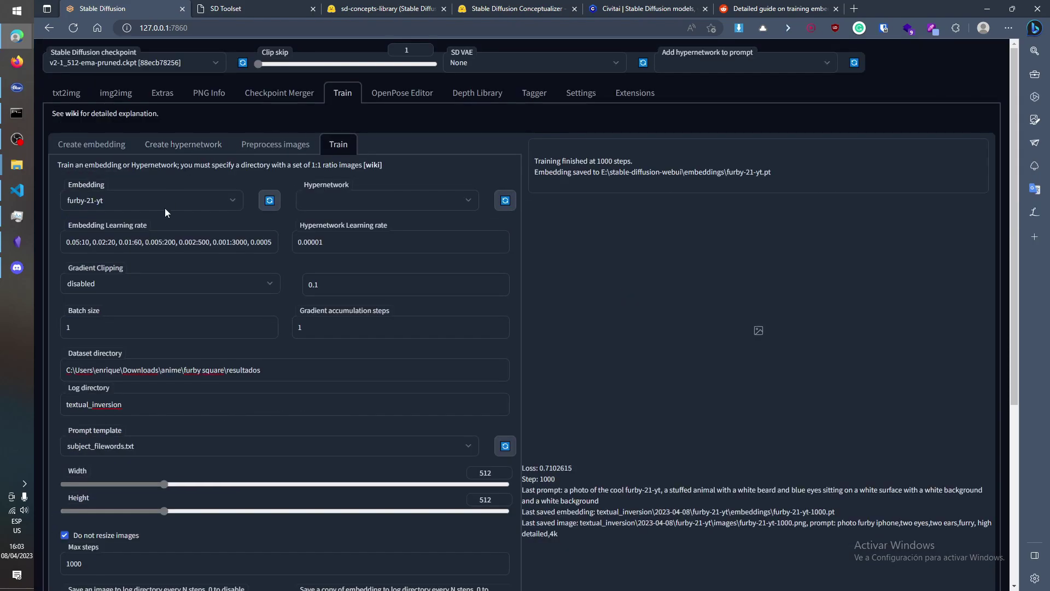
Select furby-21-yt as the training embedding and look over the rest of the training settings
click(154, 202)
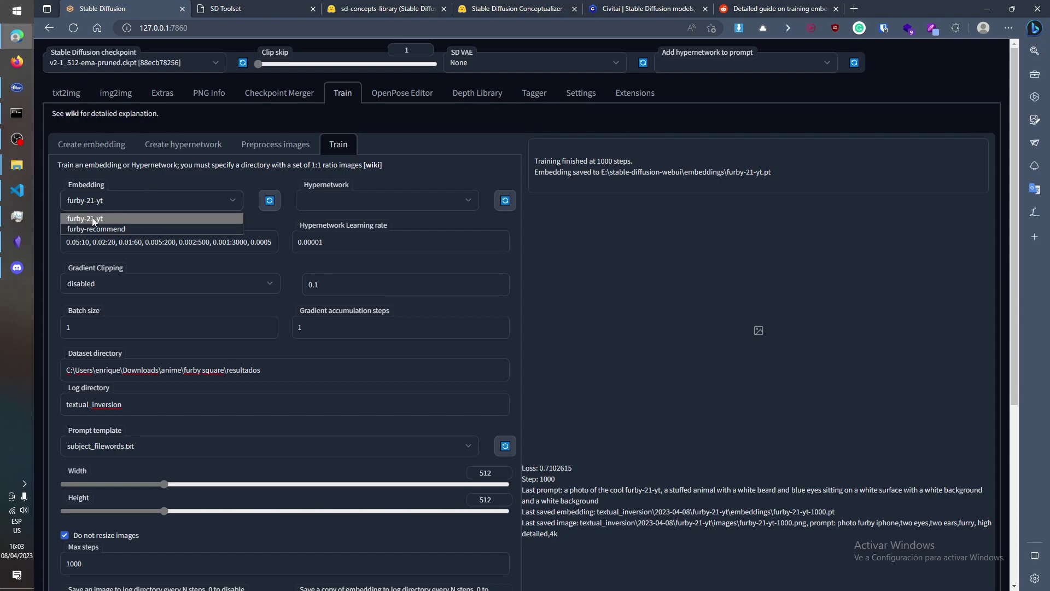
click(83, 219)
scroll(528, 205, down, 3)
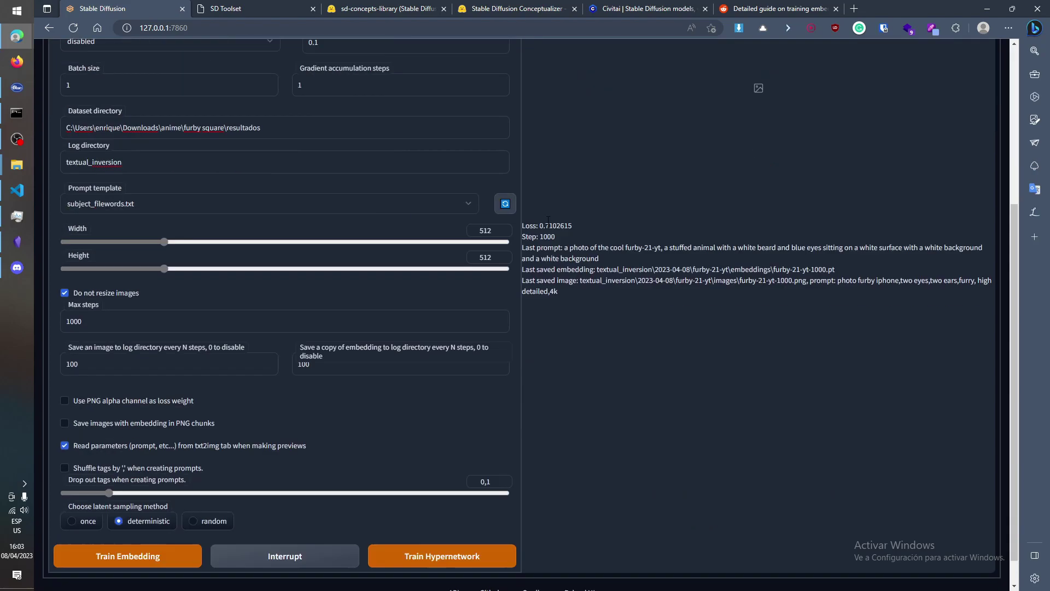
scroll(566, 379, down, 2)
scroll(566, 379, up, 5)
Switch to the webui-user.bat console and highlight the error traceback of the earlier training attempt
click(17, 113)
scroll(513, 305, up, 5)
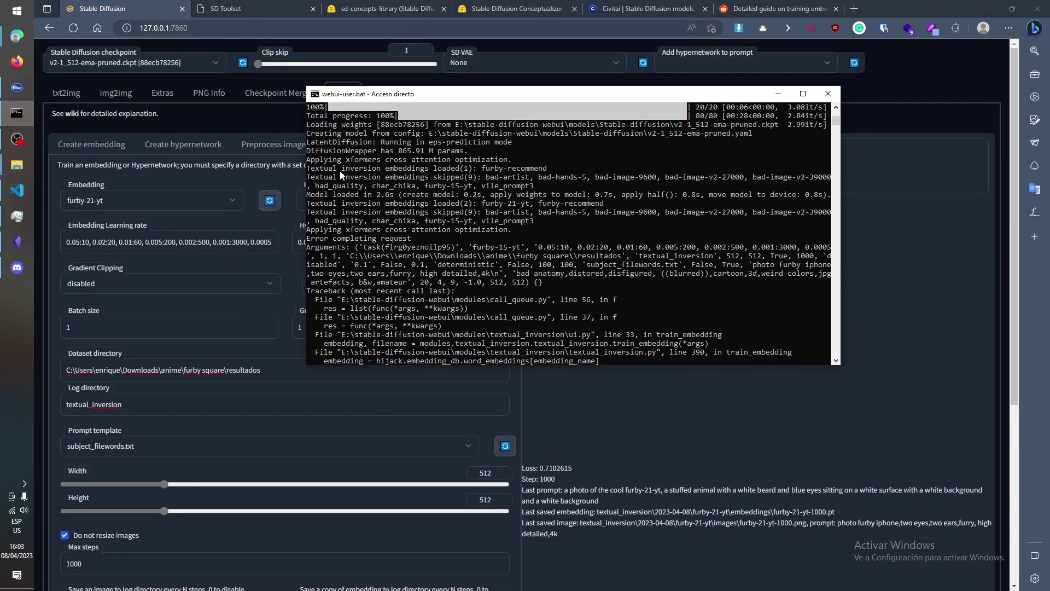
drag(307, 239, 656, 347)
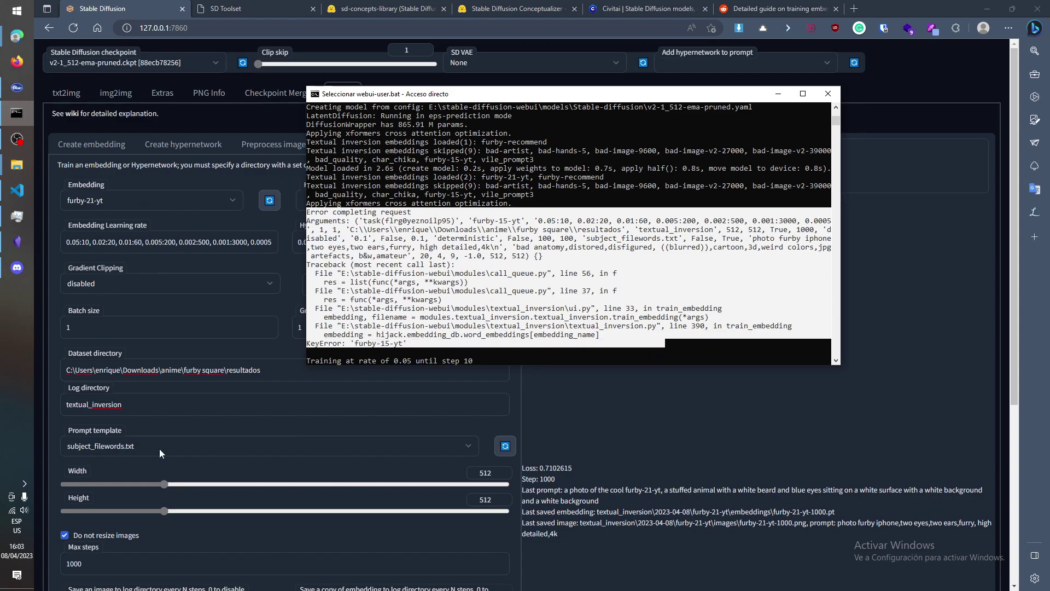
Generate four txt2img images from the prompt "photo furby-21-yt iphone,two eyes,two ears,furry, high detailed,4k" and view the grid enlarged
click(66, 93)
scroll(530, 331, down, 6)
scroll(529, 335, up, 6)
click(902, 143)
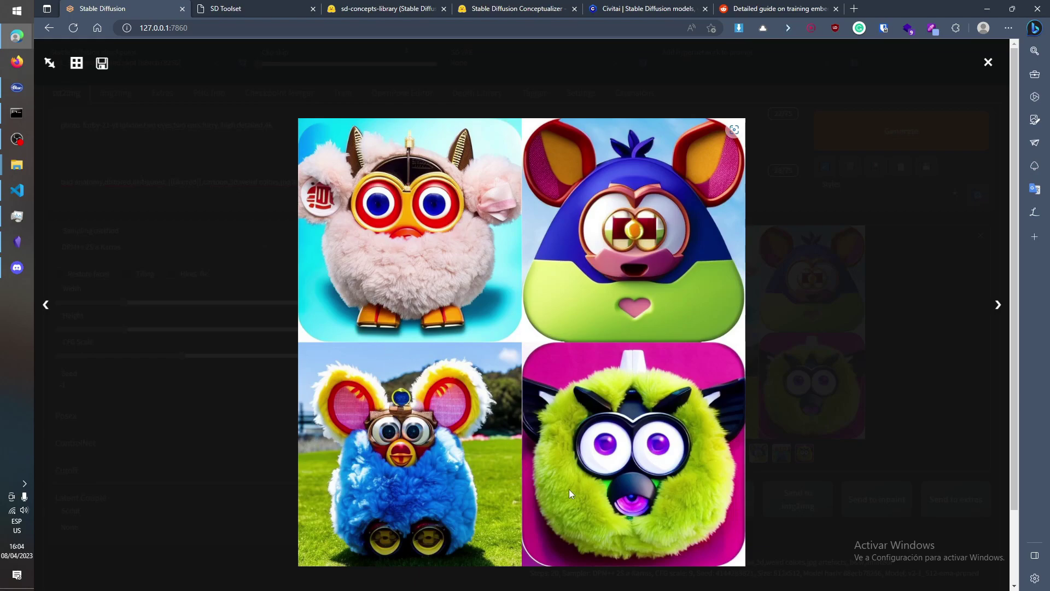
click(755, 434)
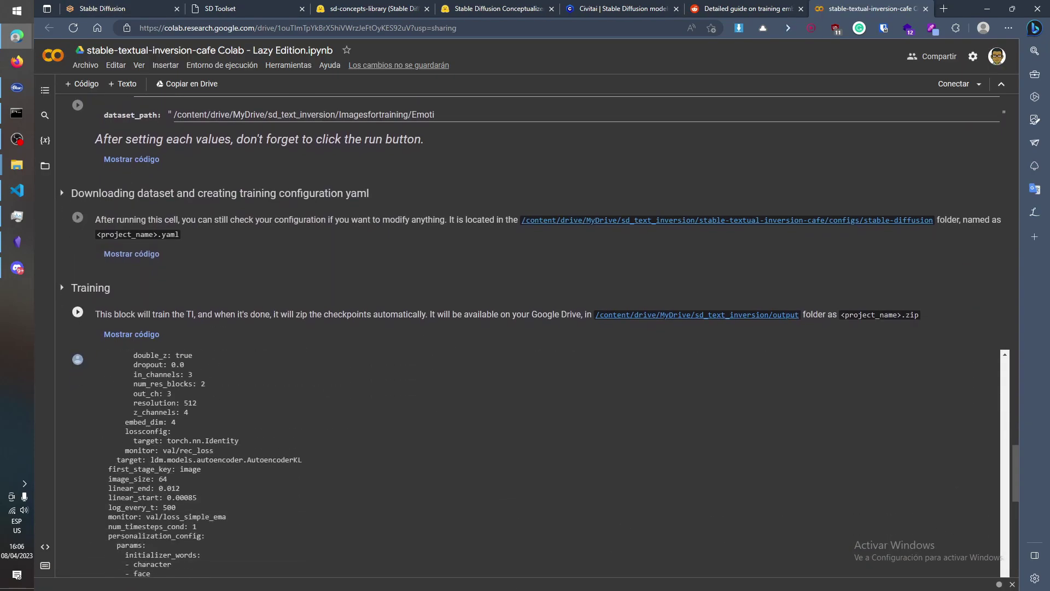
Skim the stable-textual-inversion-cafe Colab notebook and browse the textual inversion models on Civitai
scroll(667, 145, down, 15)
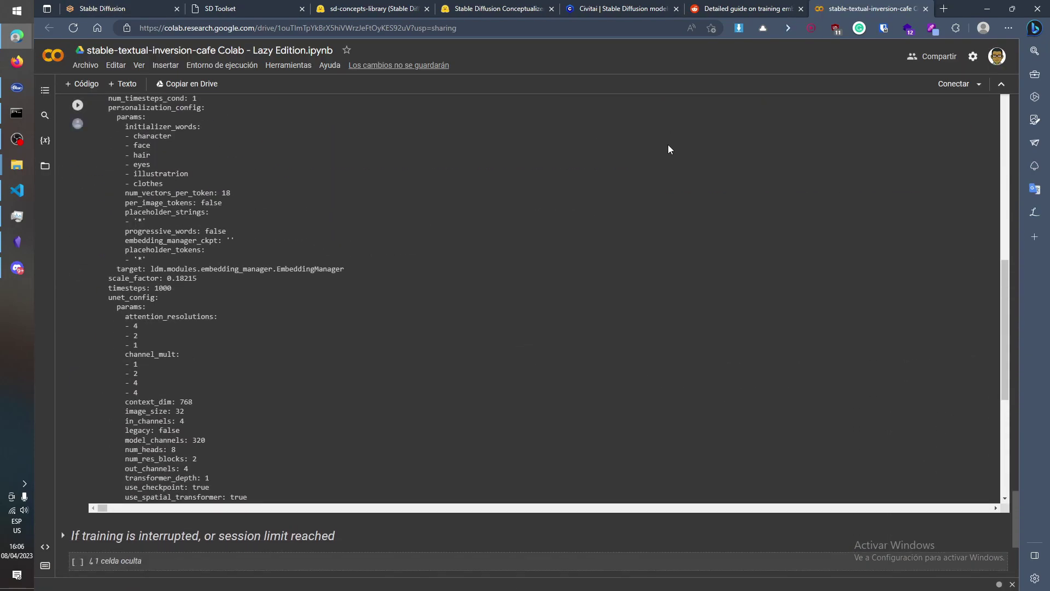
scroll(509, 569, up, 20)
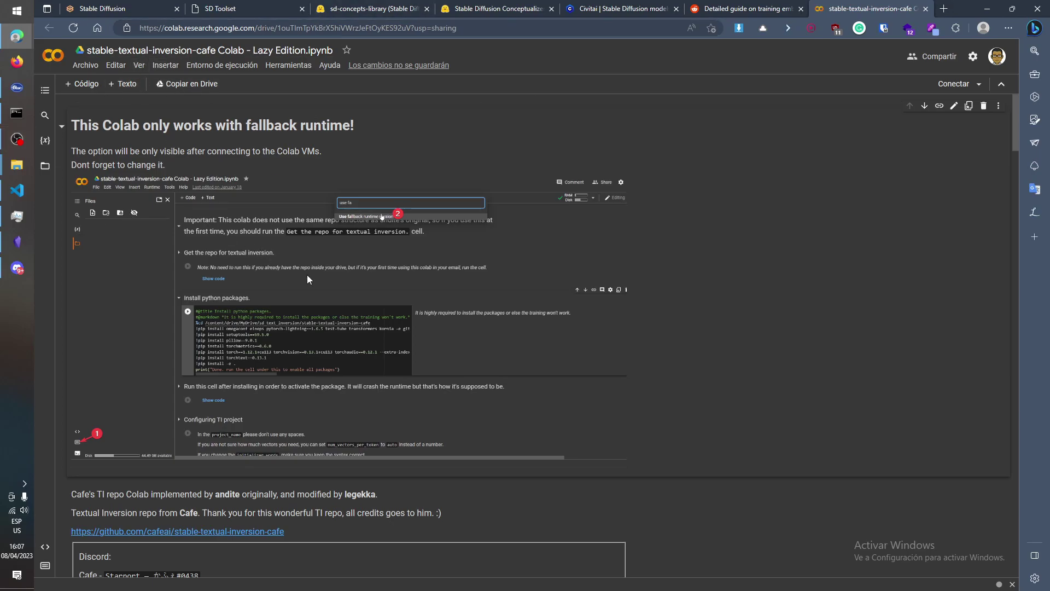
click(618, 8)
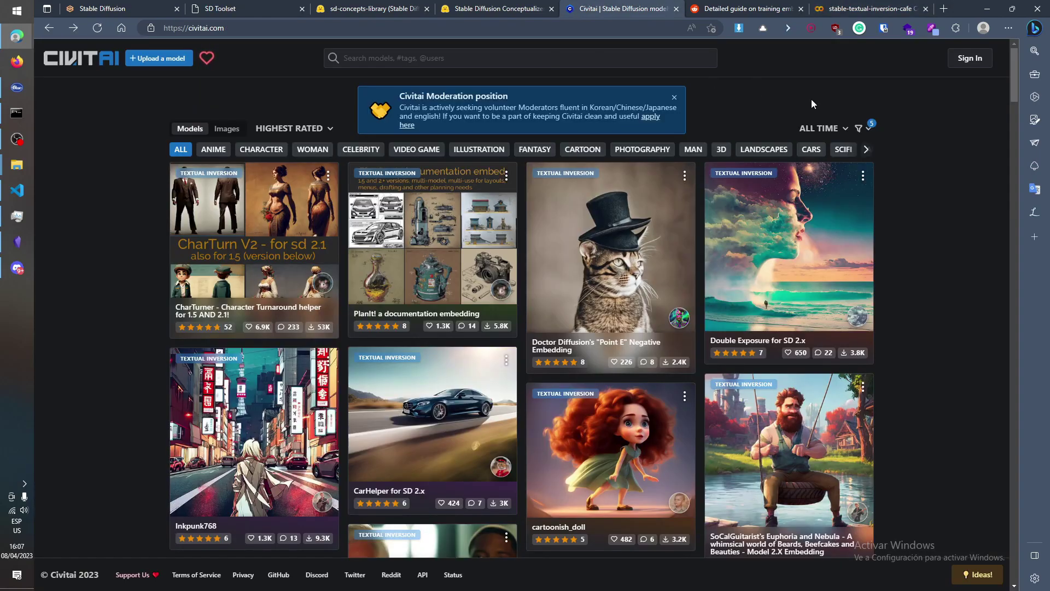
scroll(113, 356, down, 10)
scroll(118, 358, up, 10)
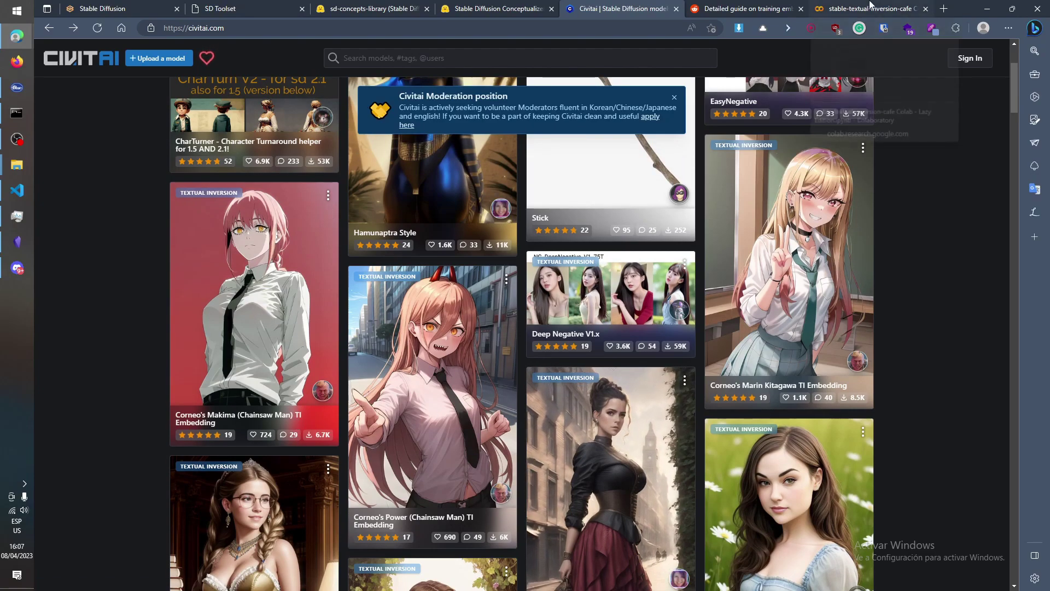
Place the Colab notebook ahead of the Reddit guide and examine its GPU, model, package, dataset and training sections
drag(875, 8, 788, 5)
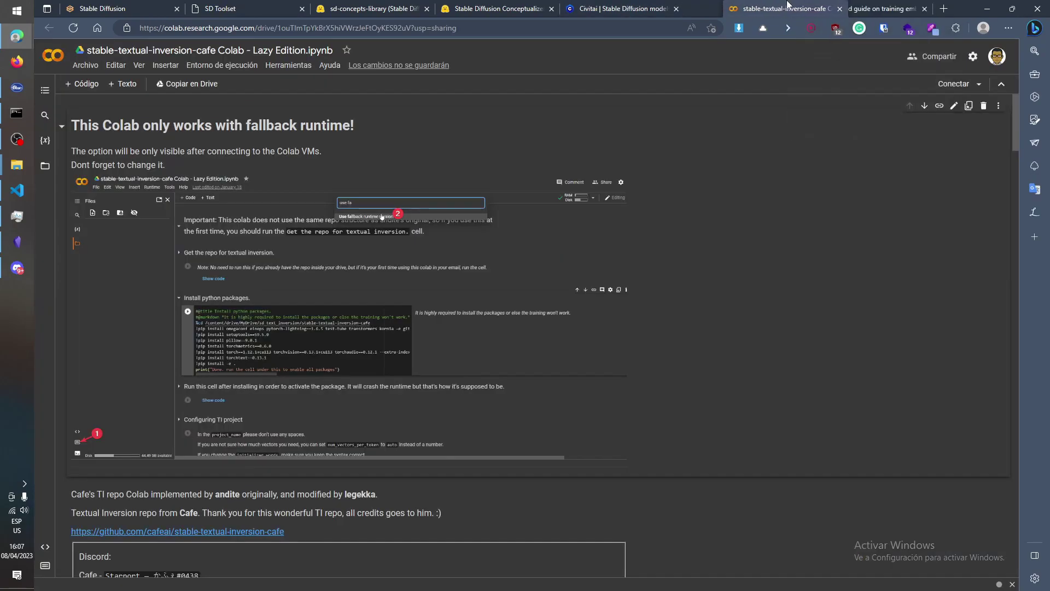
scroll(380, 394, down, 4)
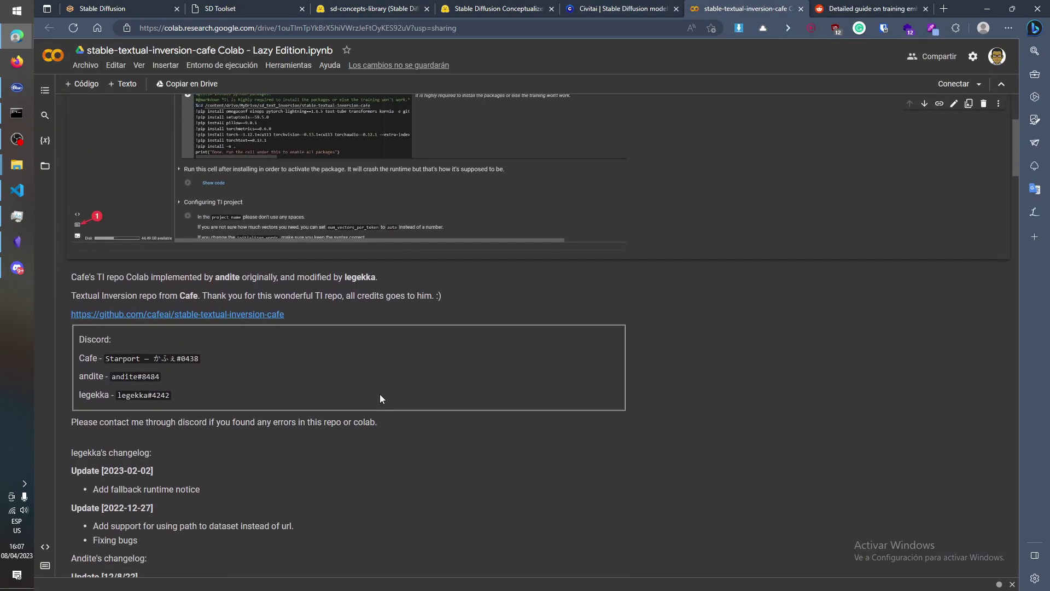
scroll(380, 394, down, 12)
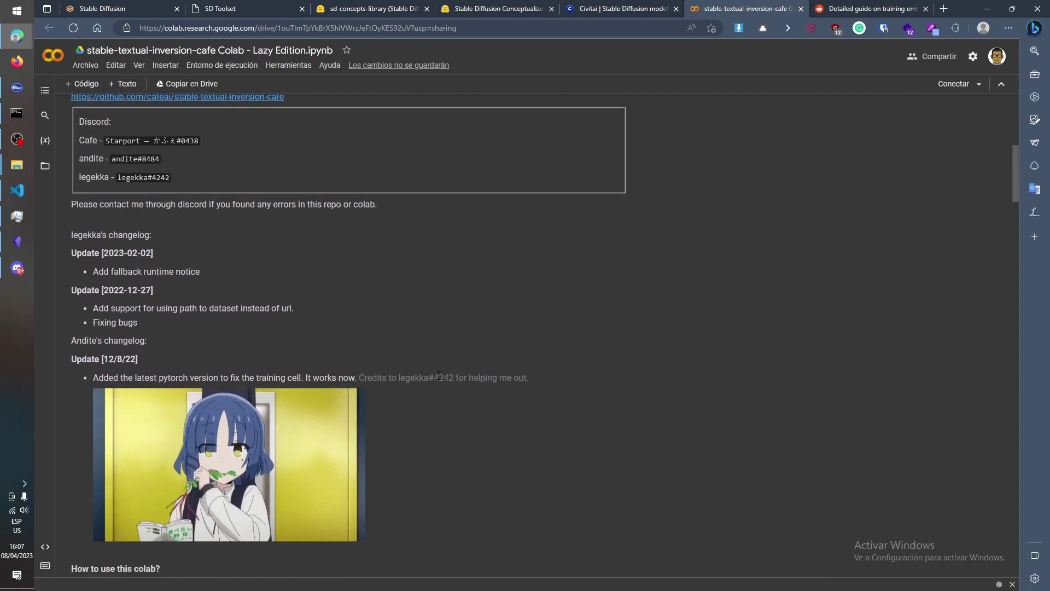
scroll(438, 375, down, 5)
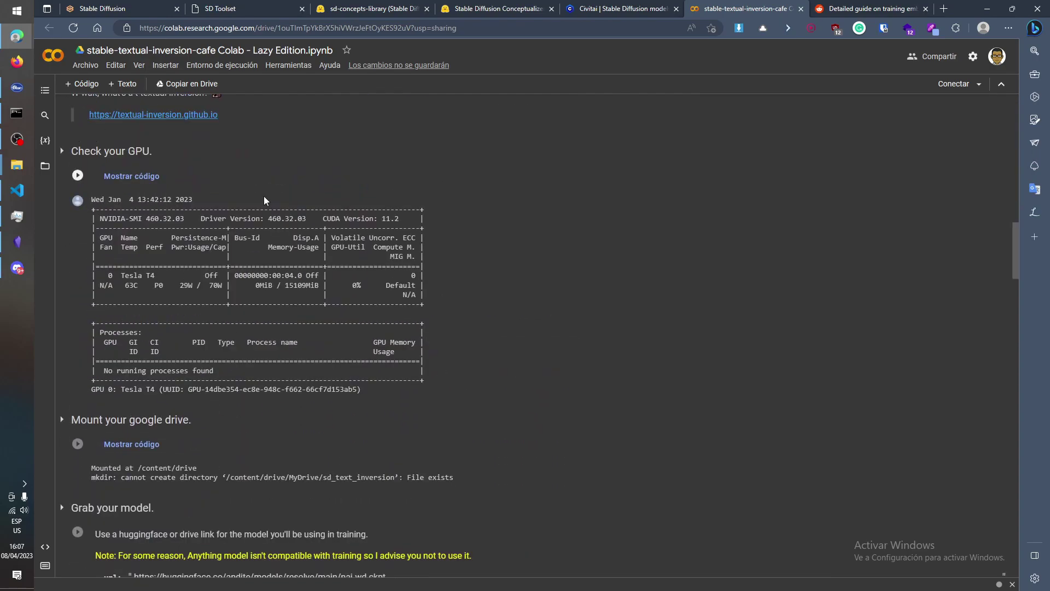
scroll(254, 286, down, 5)
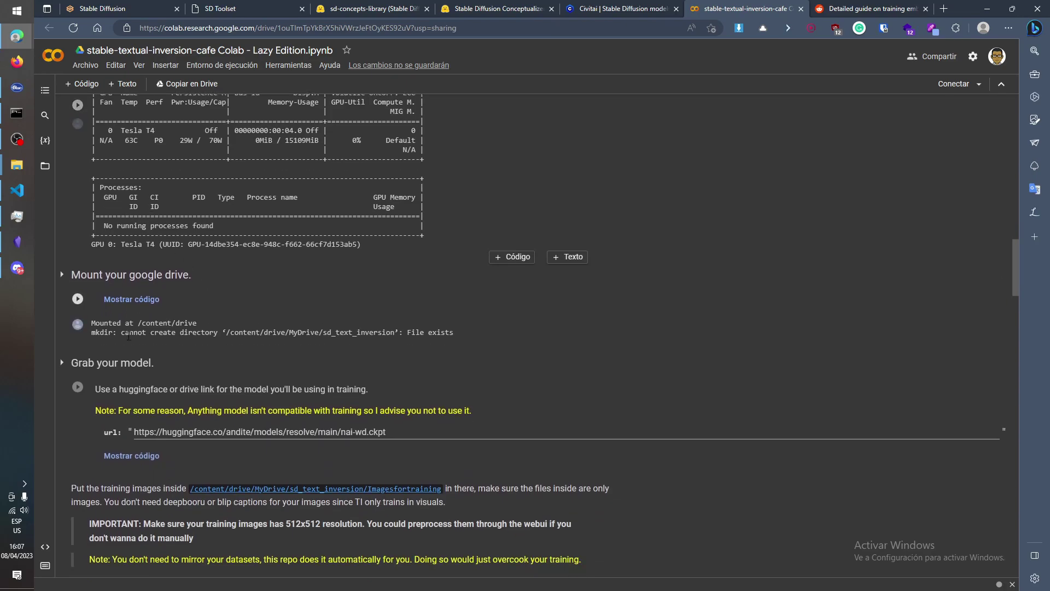
scroll(208, 238, down, 15)
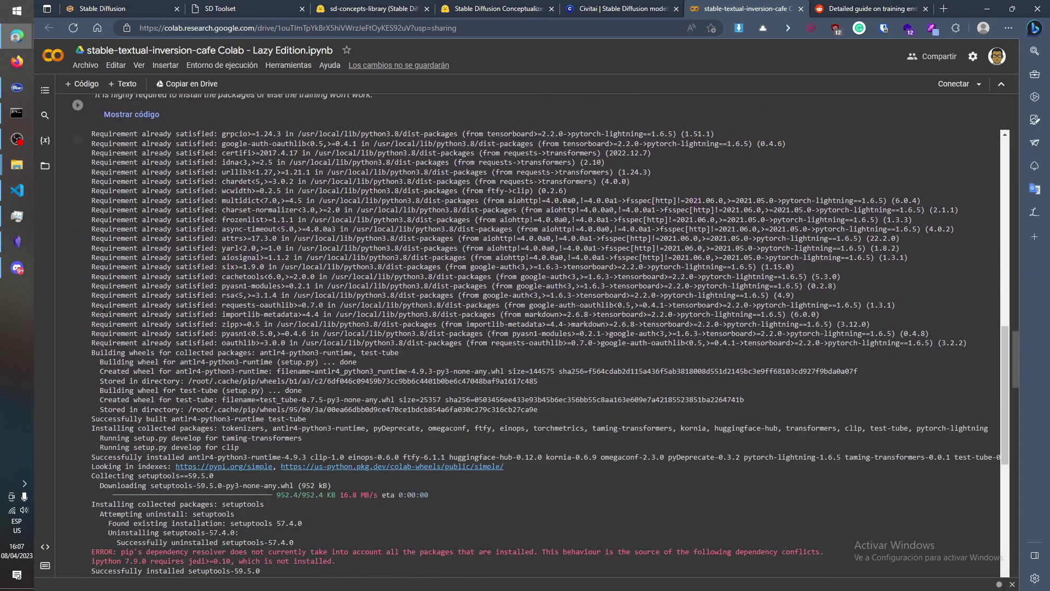
scroll(103, 427, down, 15)
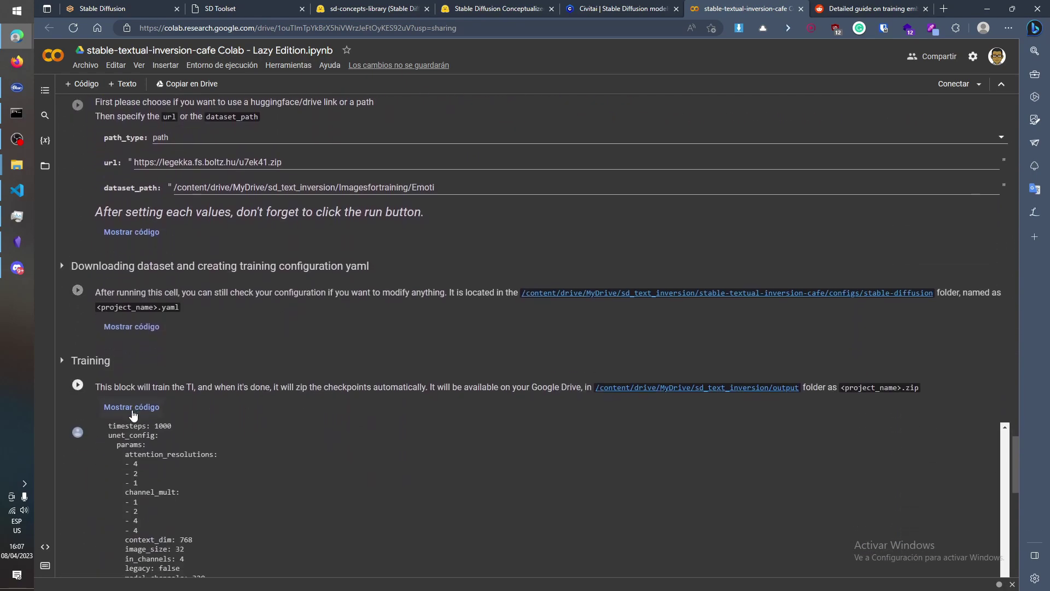
scroll(292, 343, down, 10)
scroll(81, 493, up, 5)
scroll(68, 495, up, 20)
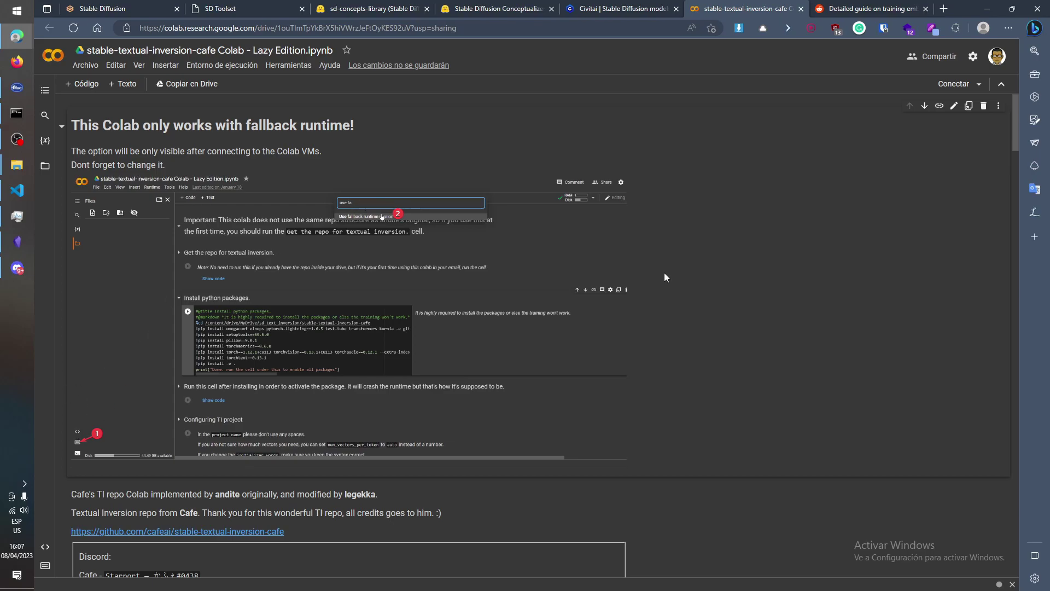
Switch back to the Stable Diffusion web UI and set the SD VAE to anything-v4.0.vae.pt
key(ctrl+1)
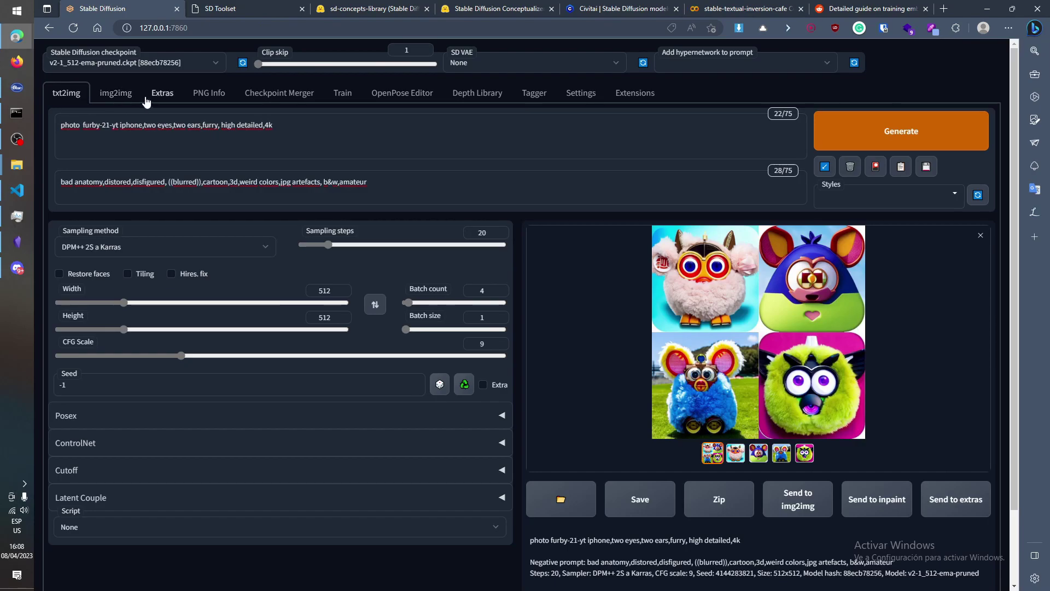
click(541, 63)
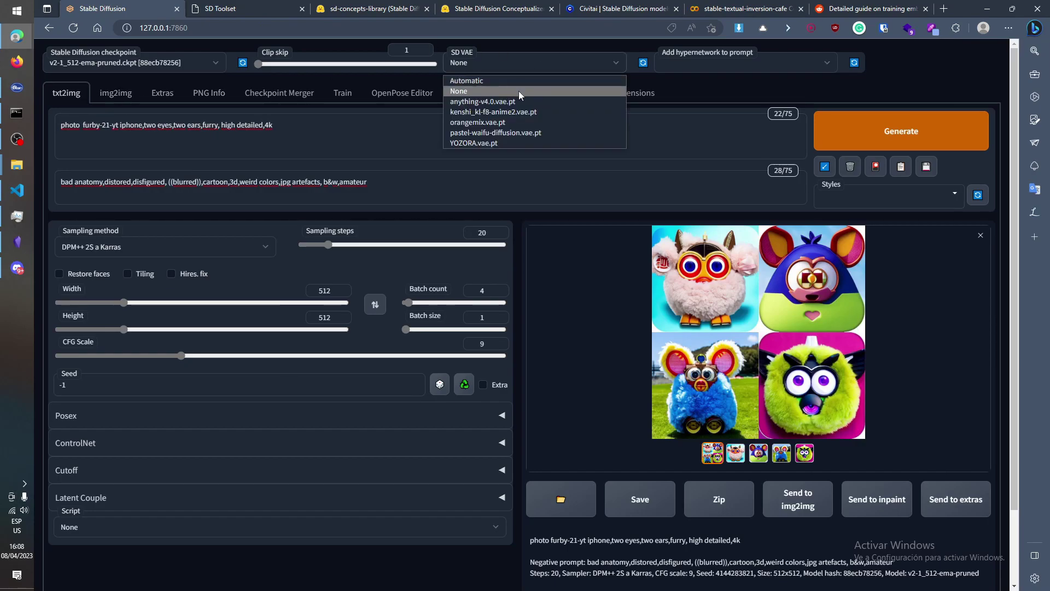
click(493, 101)
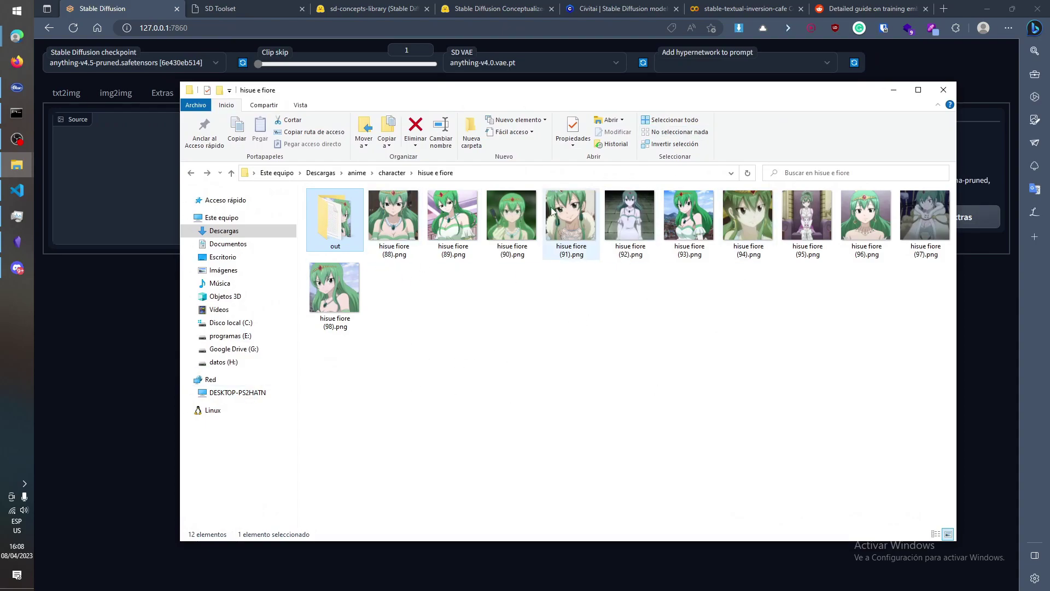
Copy the path of the hisue e fiore image folder and open the web UI's training page
right_click(470, 173)
click(547, 211)
click(87, 67)
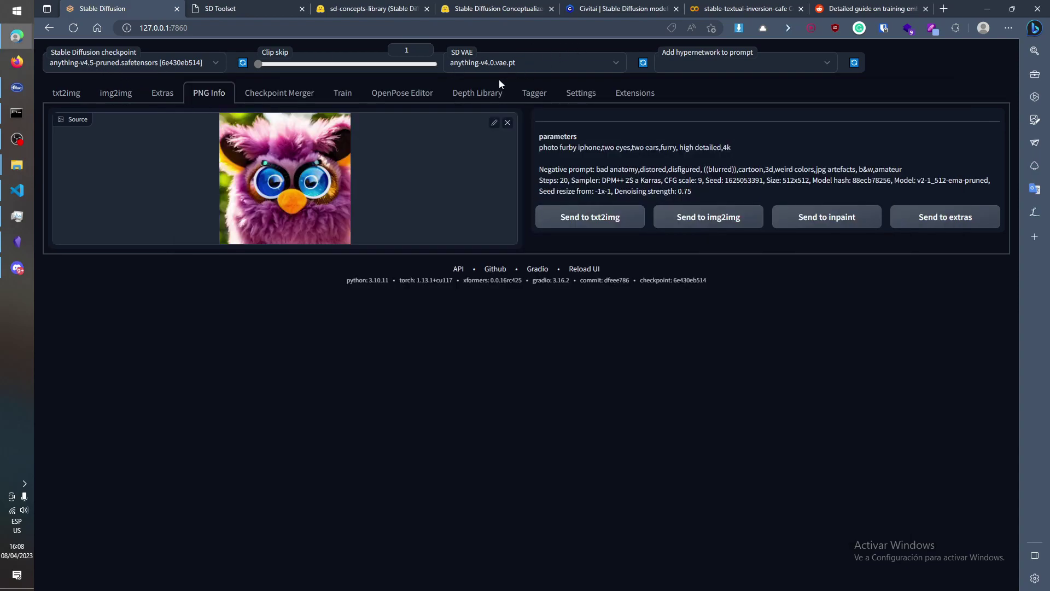
click(342, 93)
click(276, 96)
click(342, 93)
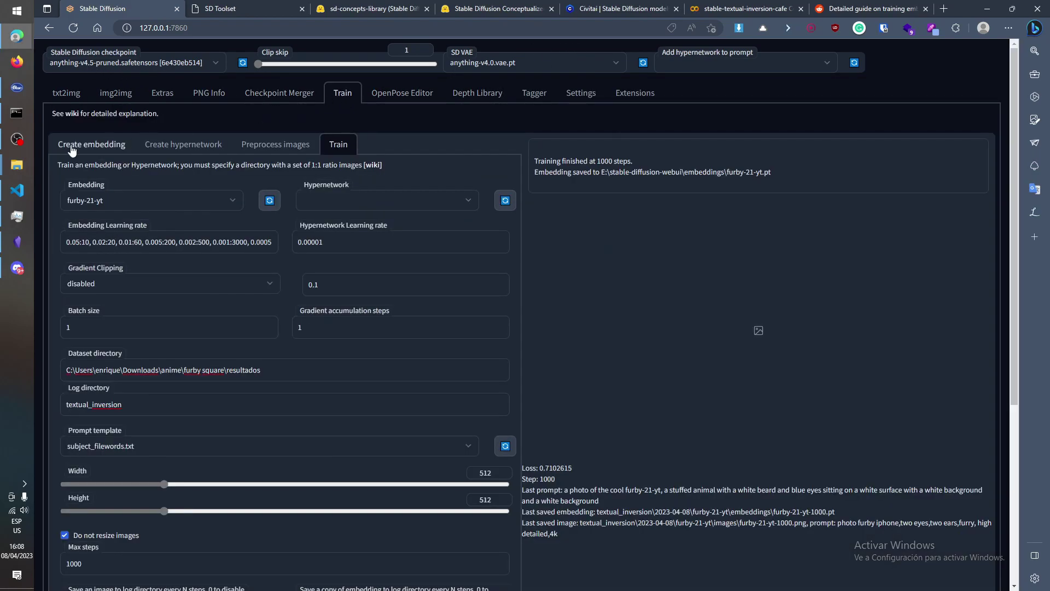
Create an embedding named girlgreen with 8 vectors per token and choose it as the embedding to train
click(72, 146)
text(girlgreen)
drag(141, 244, 104, 246)
click(428, 297)
click(338, 144)
click(126, 202)
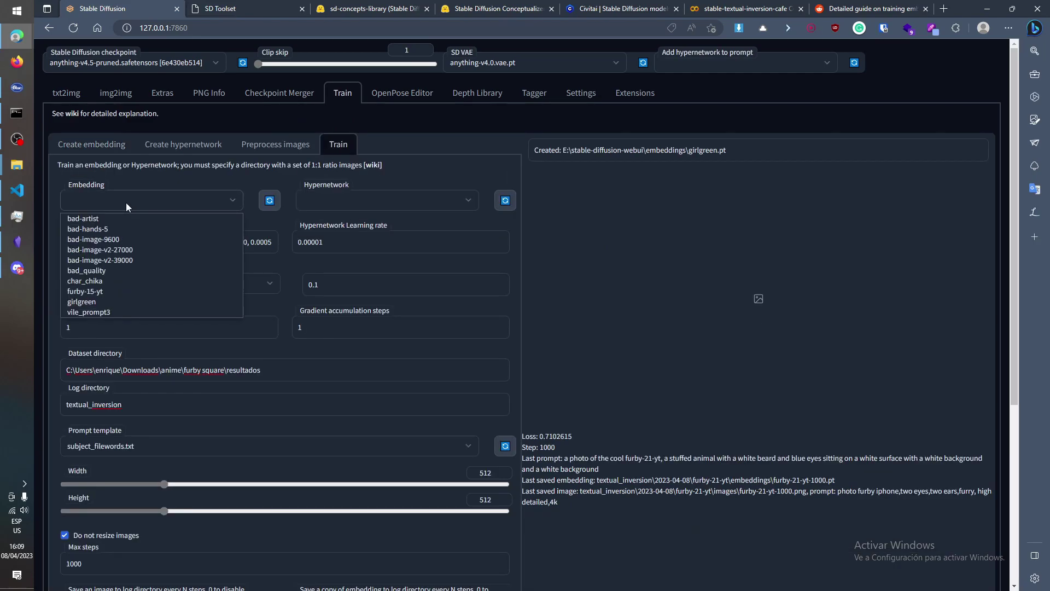
click(125, 301)
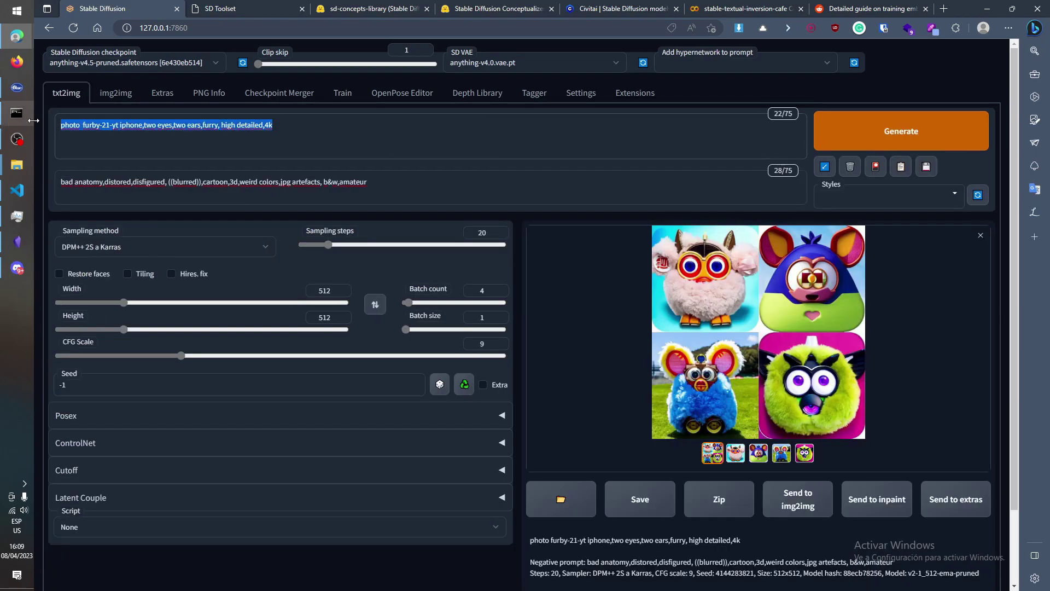
Set the txt2img prompt to "masterpiece,full body,greengirl" and replace the negative prompt with the list starting "deformed, blurry, bad anatomy, disfigured"
triple_click(443, 185)
text(ba)
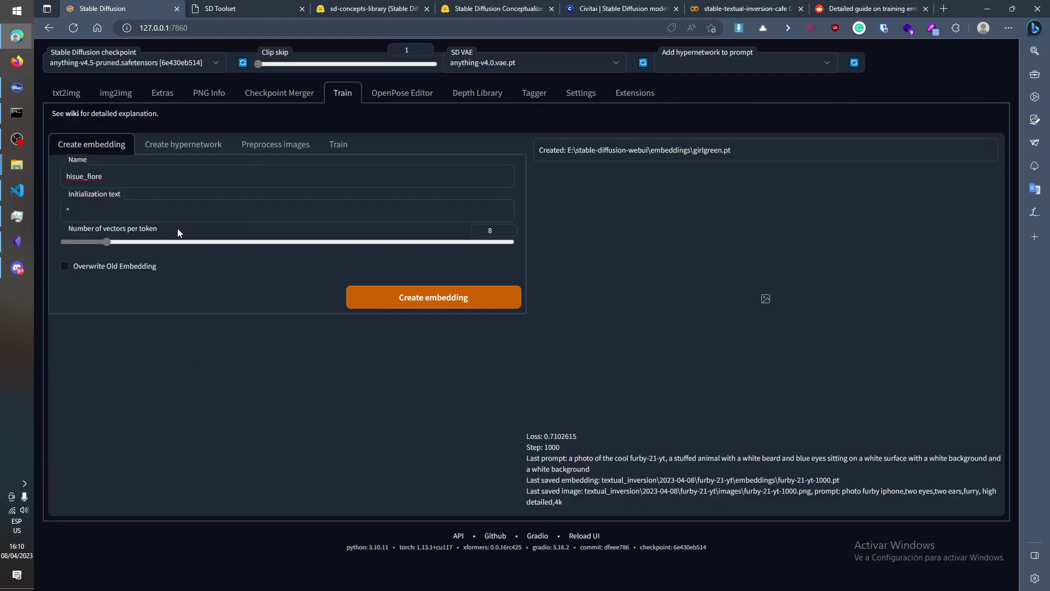
Create an embedding named hisue_fiore with 8 vectors per token and choose it as the embedding to train
click(359, 287)
click(338, 144)
click(151, 202)
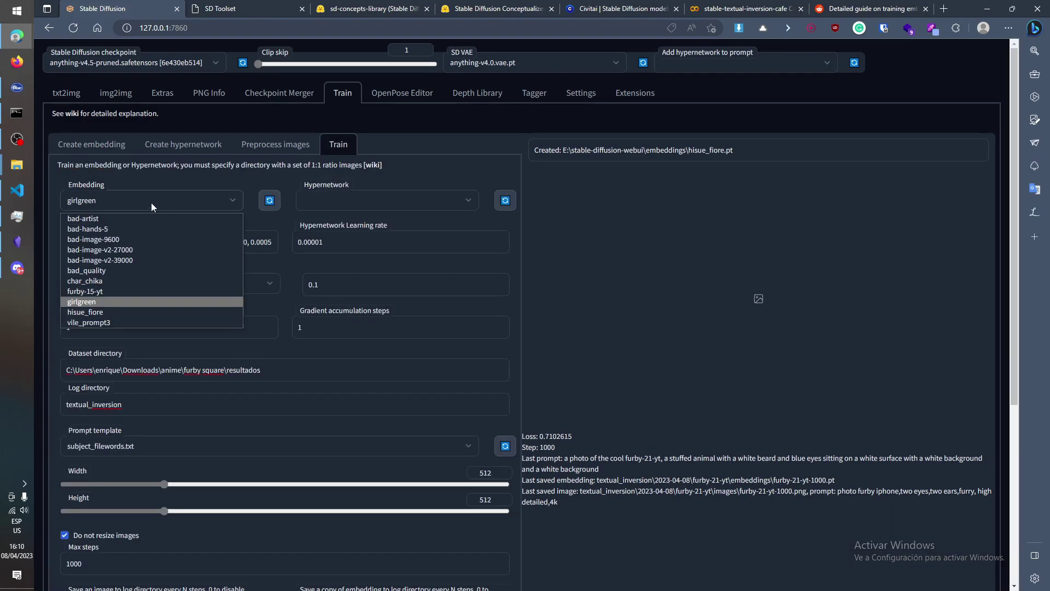
click(152, 301)
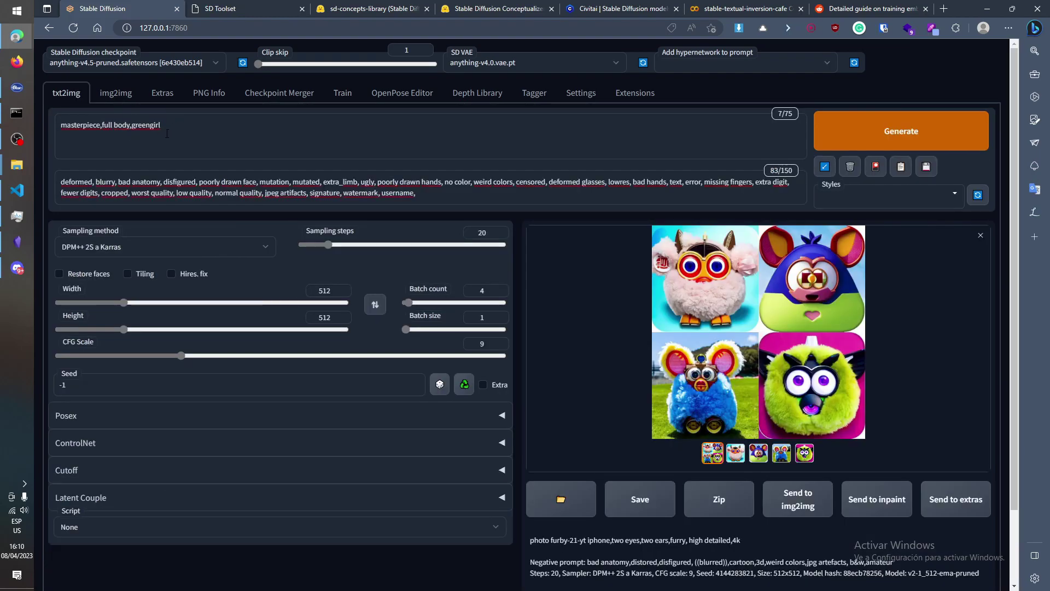
Replace greengirl with hisue_fiore in the txt2img prompt and train that embedding for 300 steps on the hisue e fiore folder with subject.txt
drag(167, 134, 131, 127)
text(hisfue_)
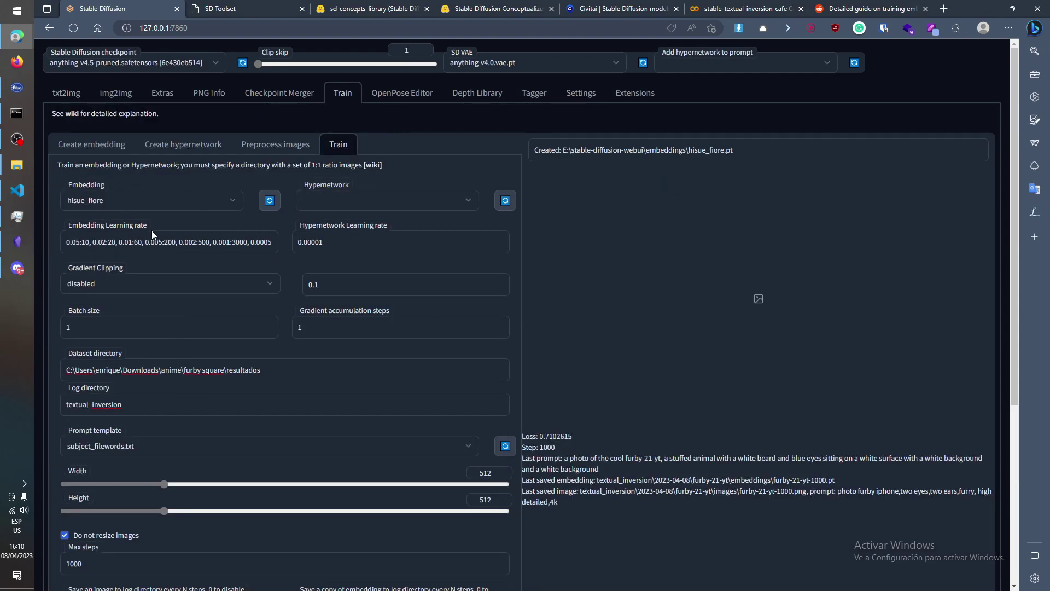
scroll(162, 228, down, 5)
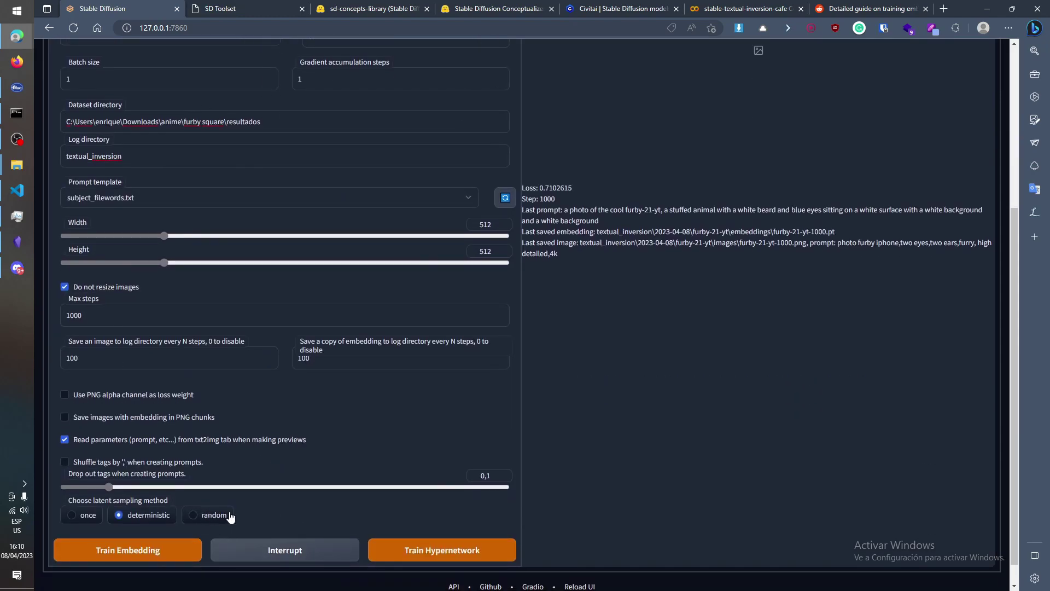
double_click(495, 315)
text(300)
click(127, 550)
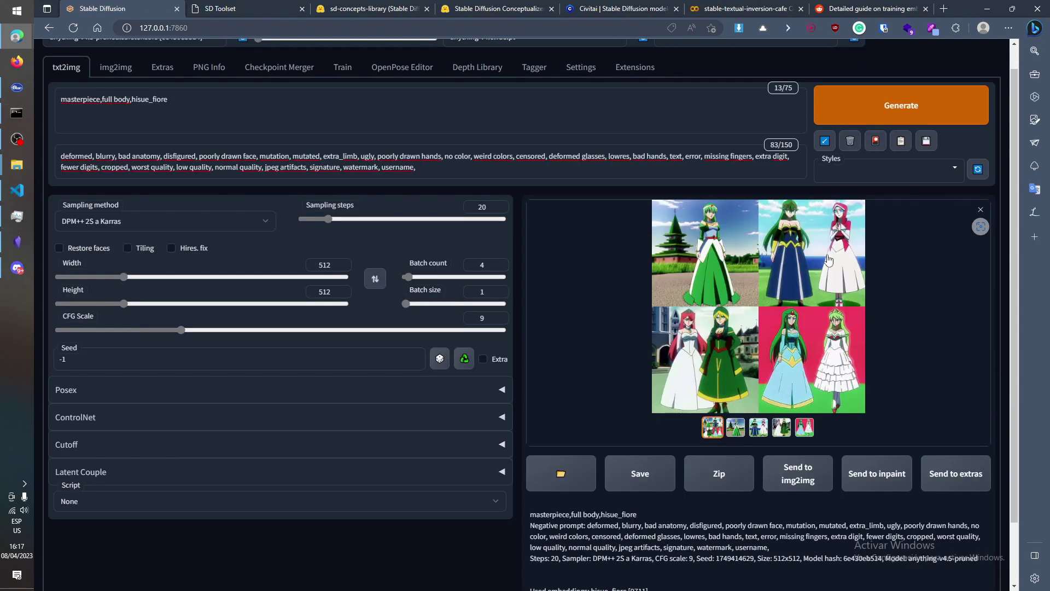
View the generated hisue_fiore grid and its first image enlarged
click(825, 260)
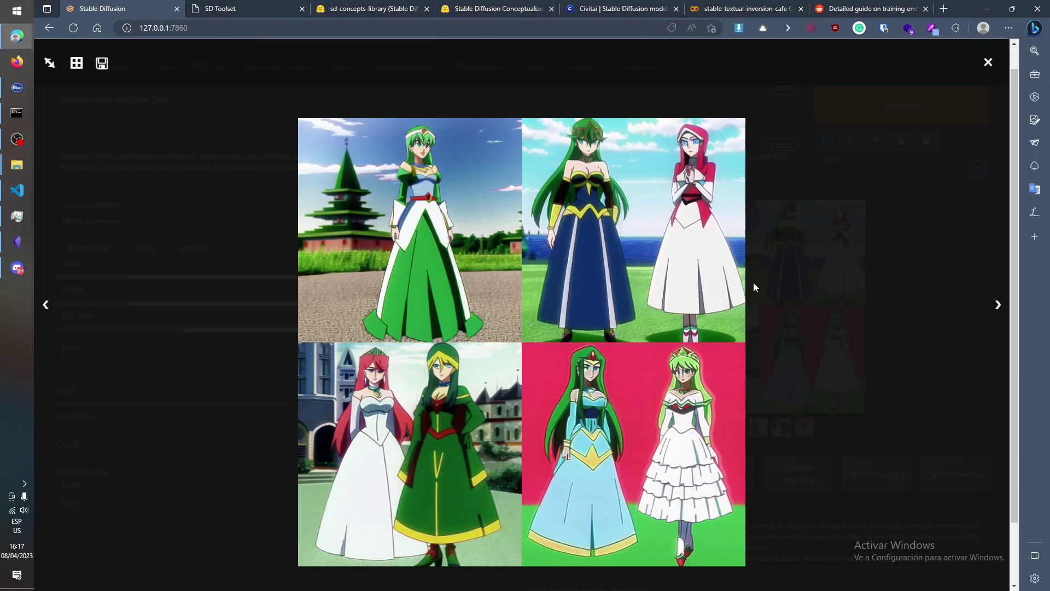
key(Right)
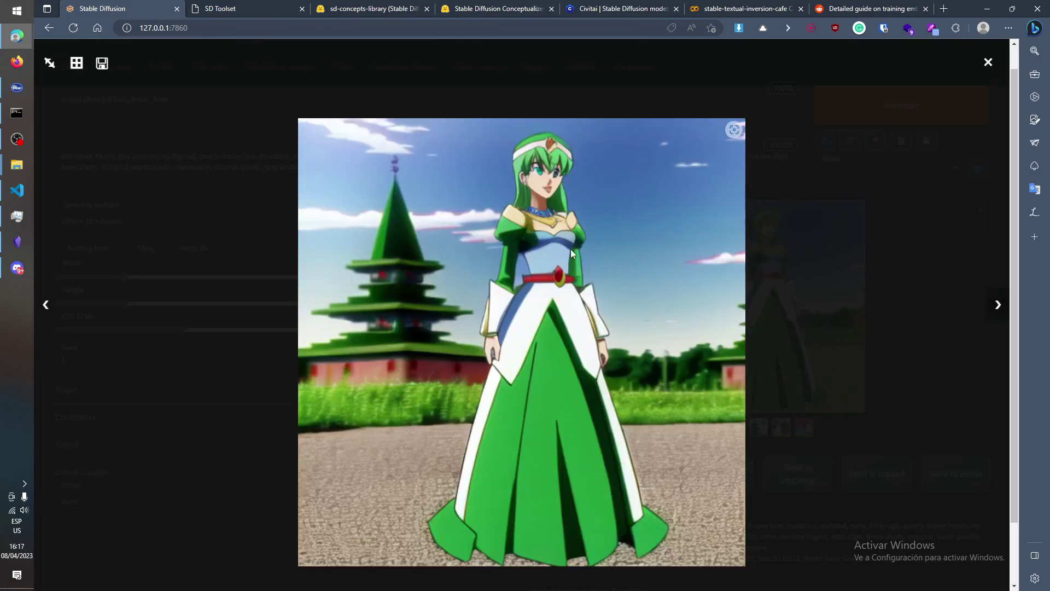
key(Escape)
scroll(293, 209, up, 1)
Switch the Stable Diffusion checkpoint to v1-5-pruned.ckpt
click(134, 64)
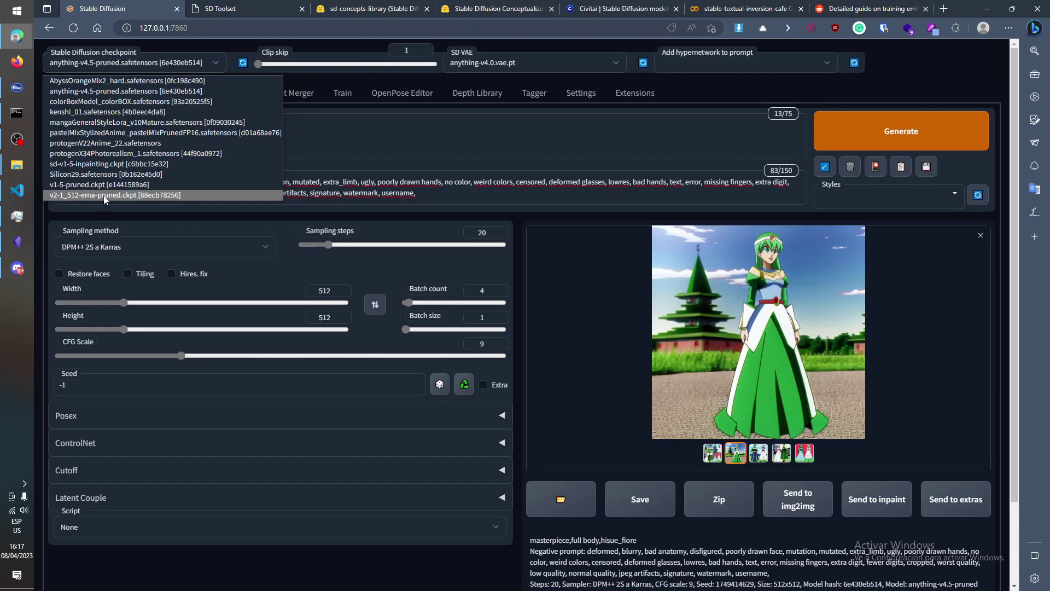
key(Escape)
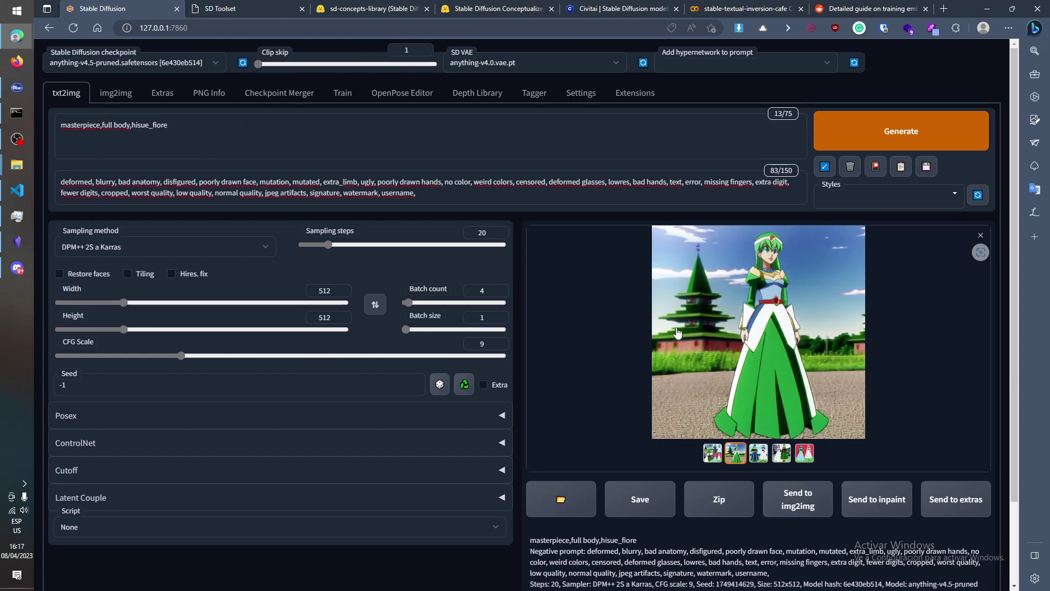
click(136, 63)
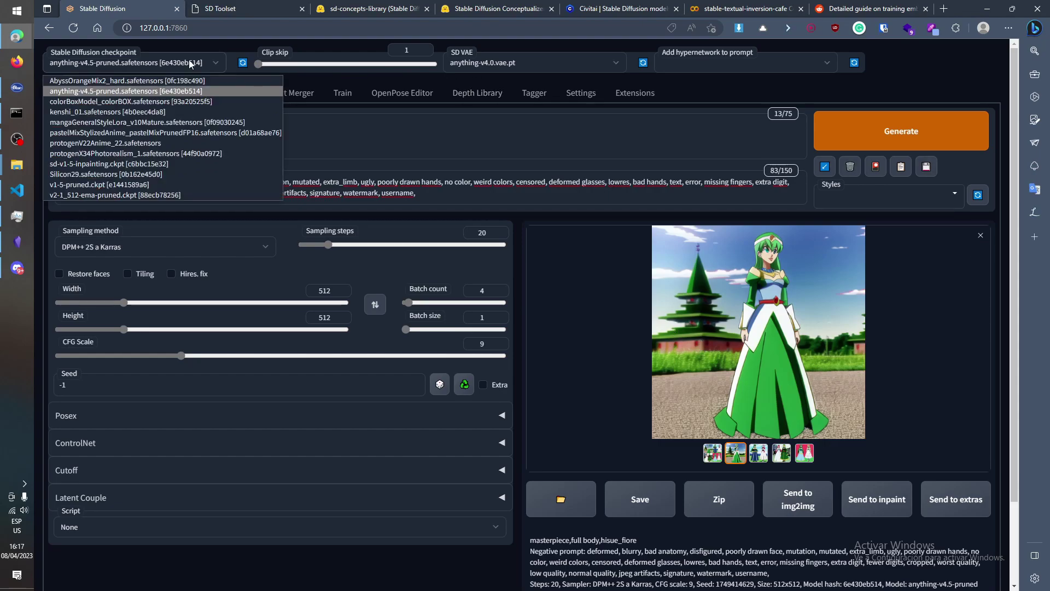
click(169, 185)
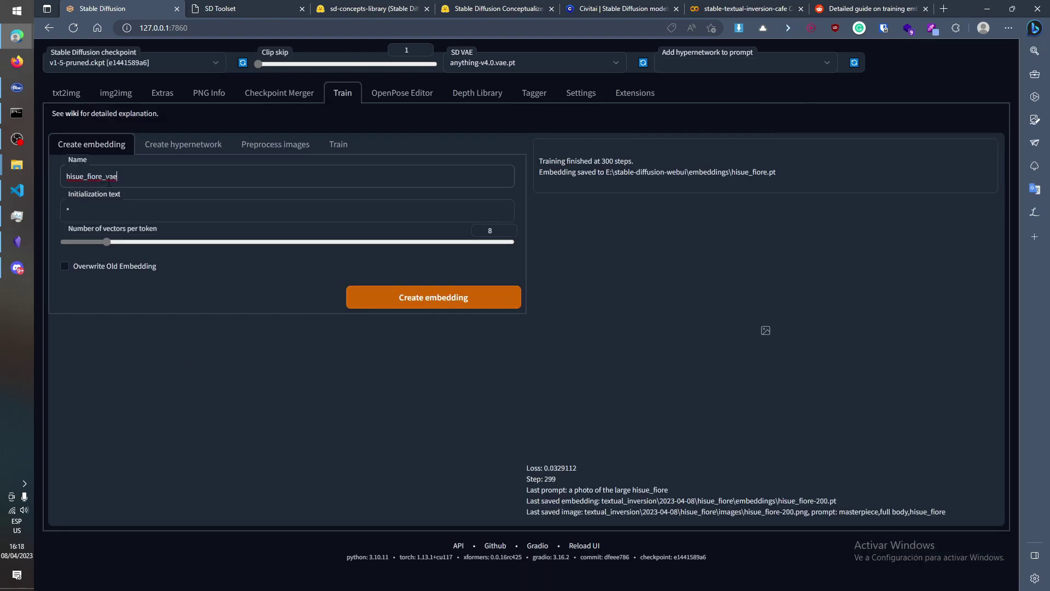
Create an embedding named hisue_fiore_vae with 8 vectors per token, choose it for training and train it
click(399, 305)
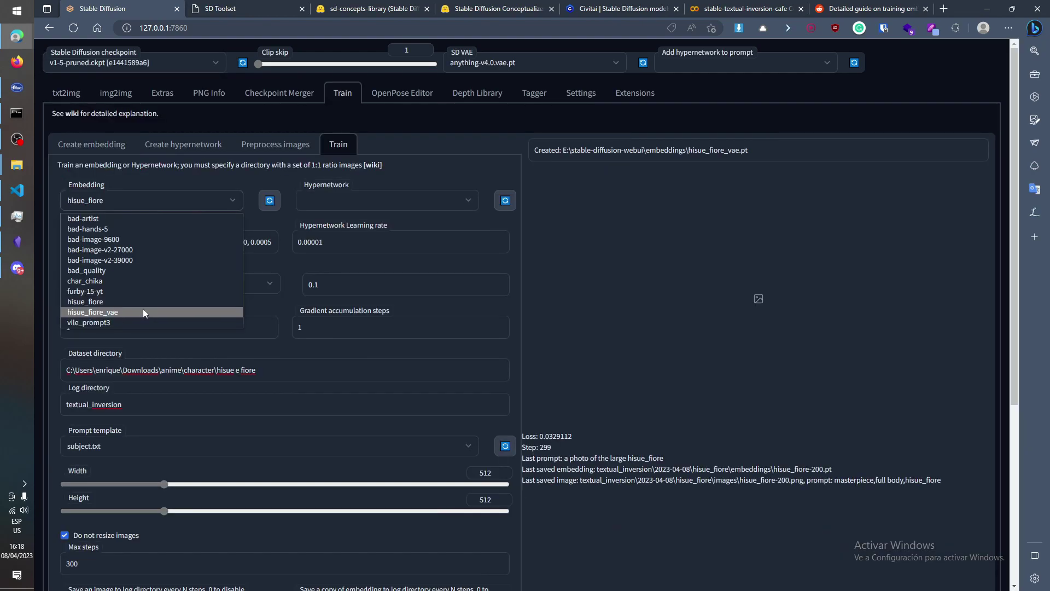
click(143, 308)
drag(256, 287, 32, 300)
click(212, 316)
scroll(230, 387, down, 3)
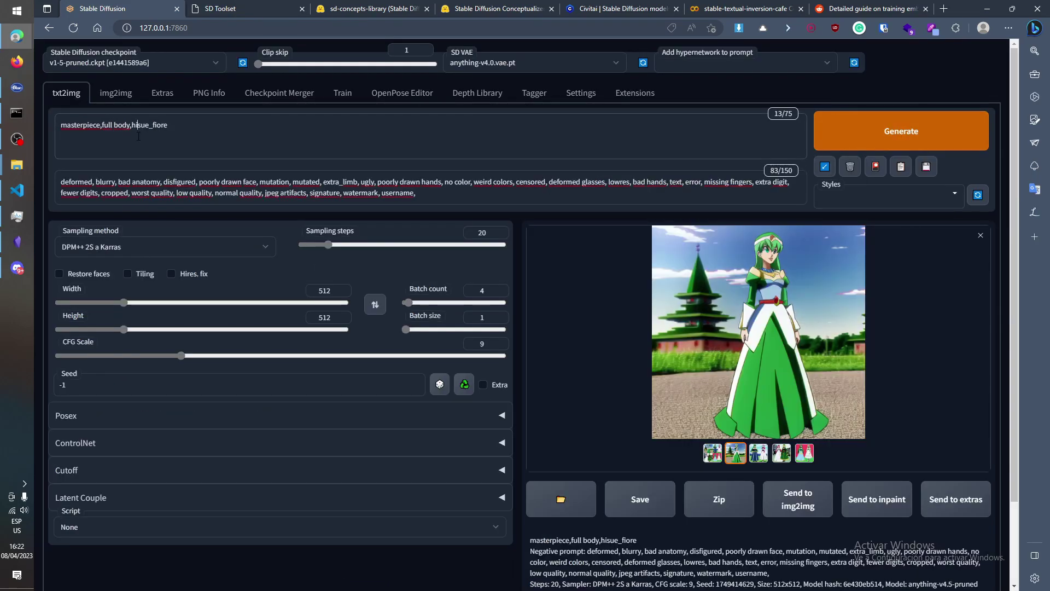
Insert "1girl" before hisue_fiore in the txt2img prompt and generate four images
click(134, 126)
text(body,1girl,)
key(ctrl+Return)
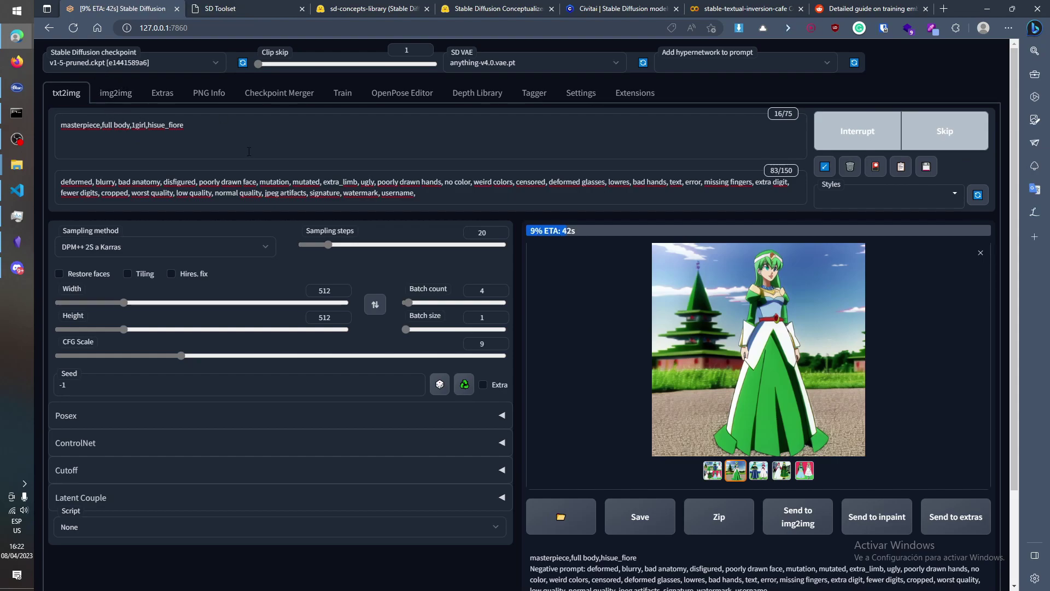
Change the embedding in the prompt to hisue_fiore_vae, generate four images and view the grid enlarged
text(_vae)
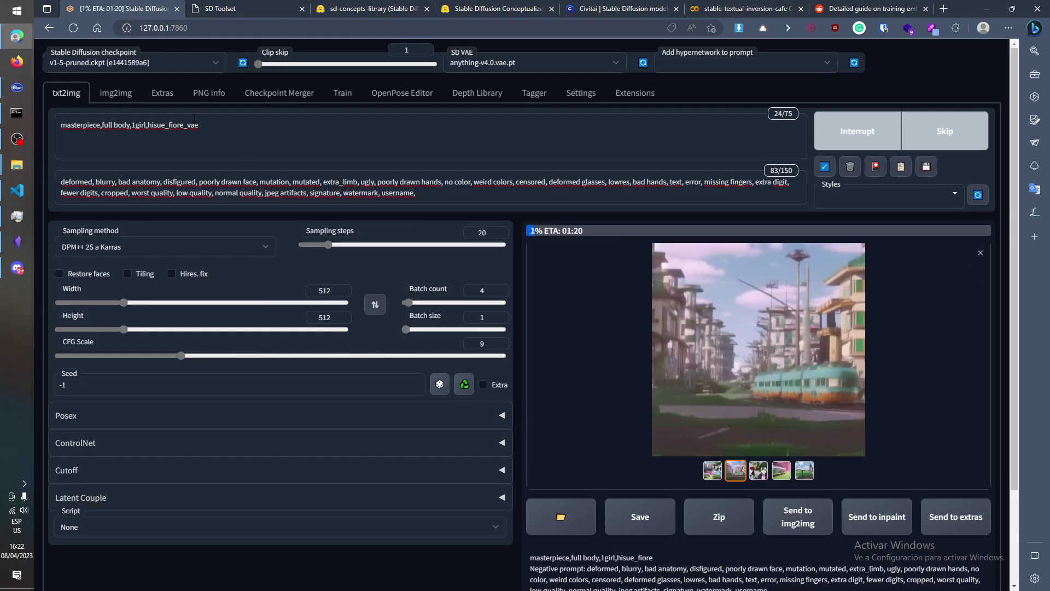
double_click(150, 119)
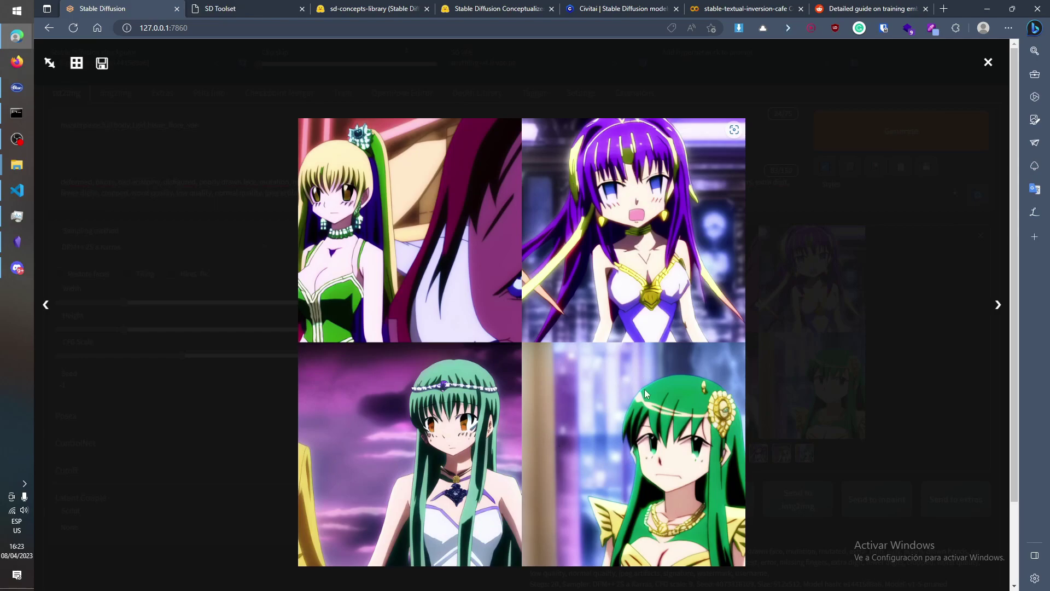
click(363, 70)
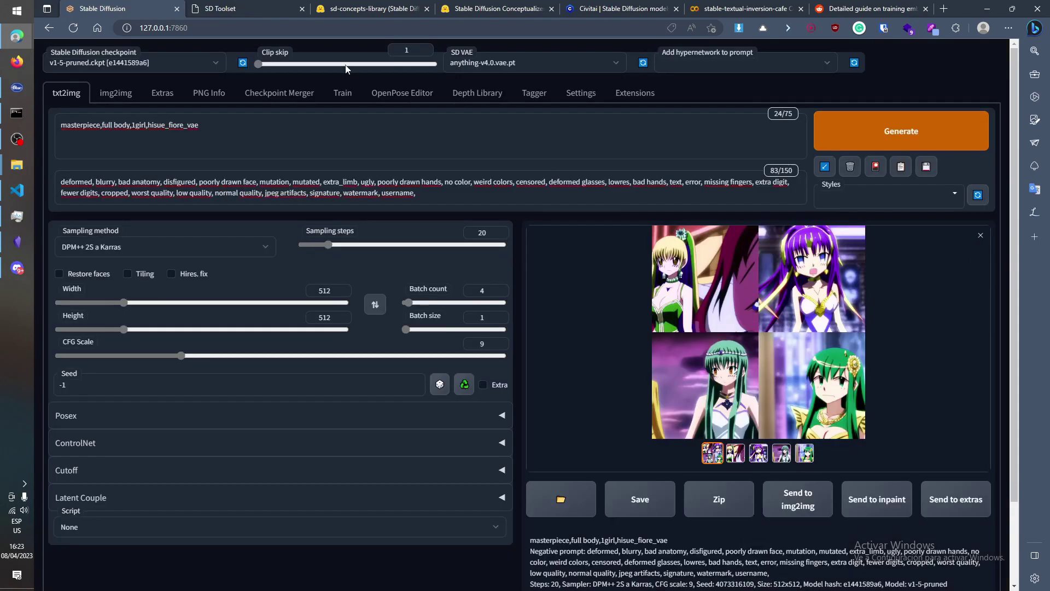
Examine the characters in the hisue_fiore_vae image grid at enlarged size again
click(849, 347)
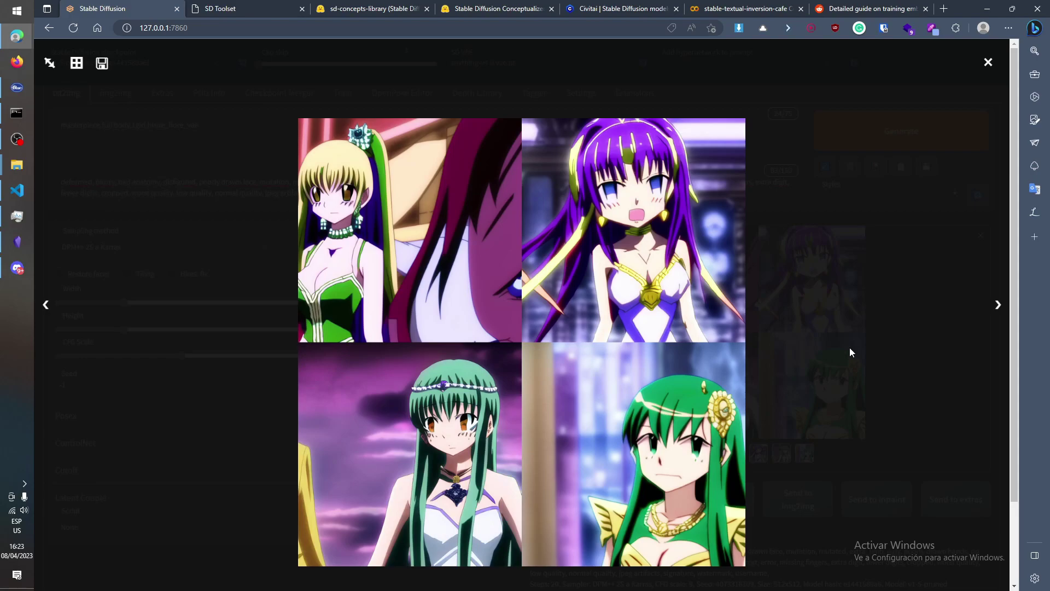
click(850, 352)
click(503, 65)
click(654, 324)
click(744, 261)
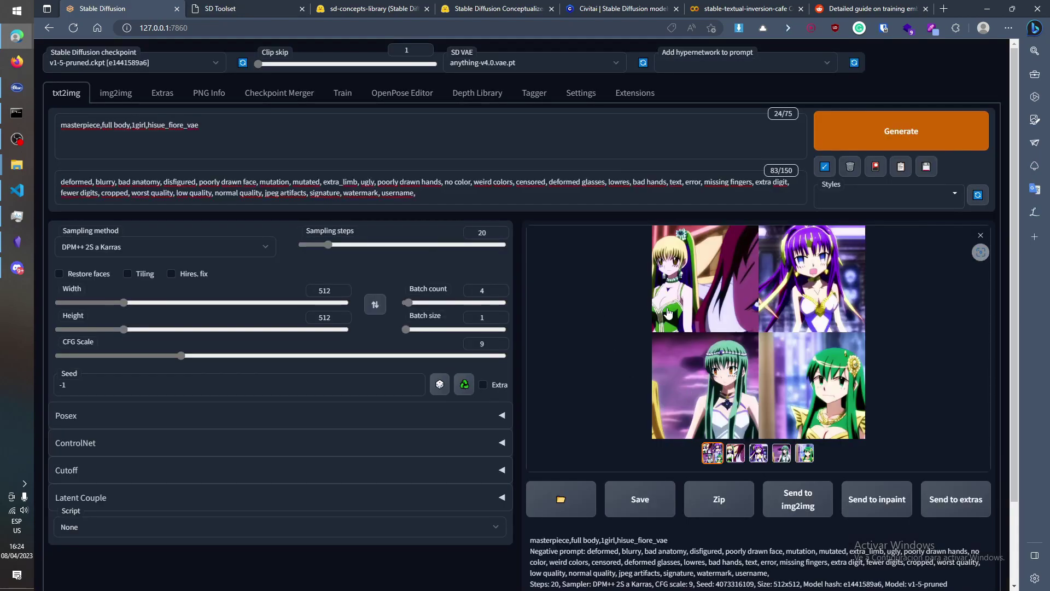
Switch to File Explorer and go up to the 2023-04-08 folder of textual_inversion training logs
key(alt+Tab)
key(alt+Up)
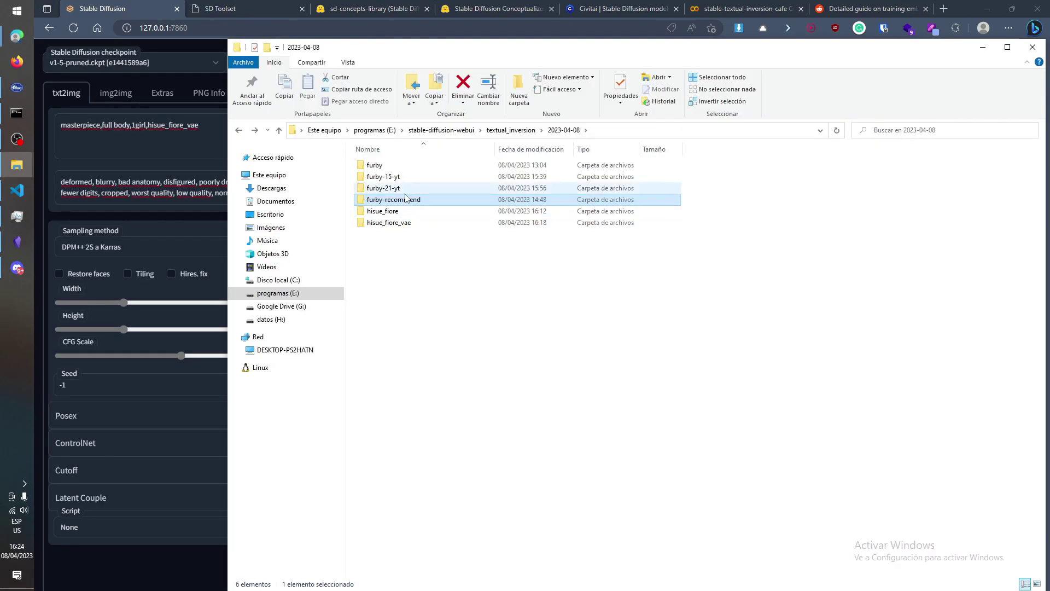